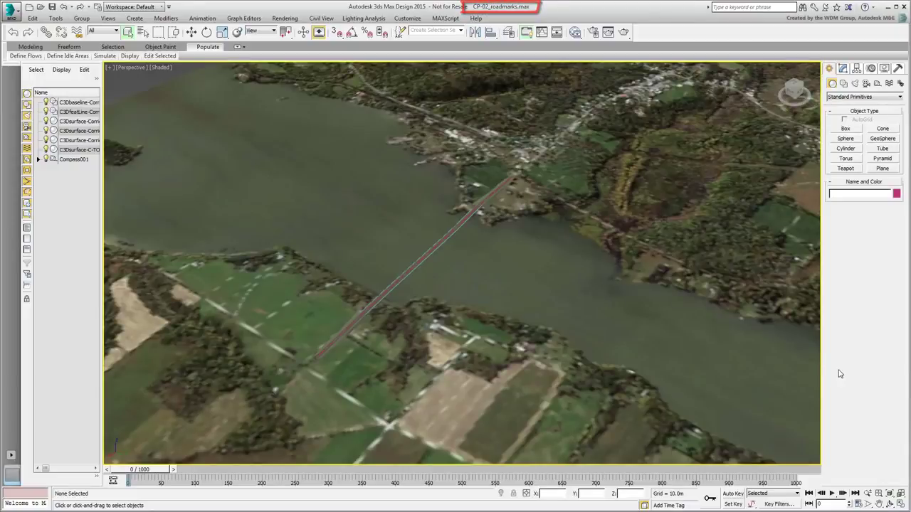
Examine the new bridge road up close, including its corridor feature line and the baseline shape running along its centre.
{"action": "left_click", "coordinate": [438, 247]}
{"action": "key", "text": "z"}
{"action": "scroll", "coordinate": [429, 248], "scroll_direction": "up", "scroll_amount": 6}
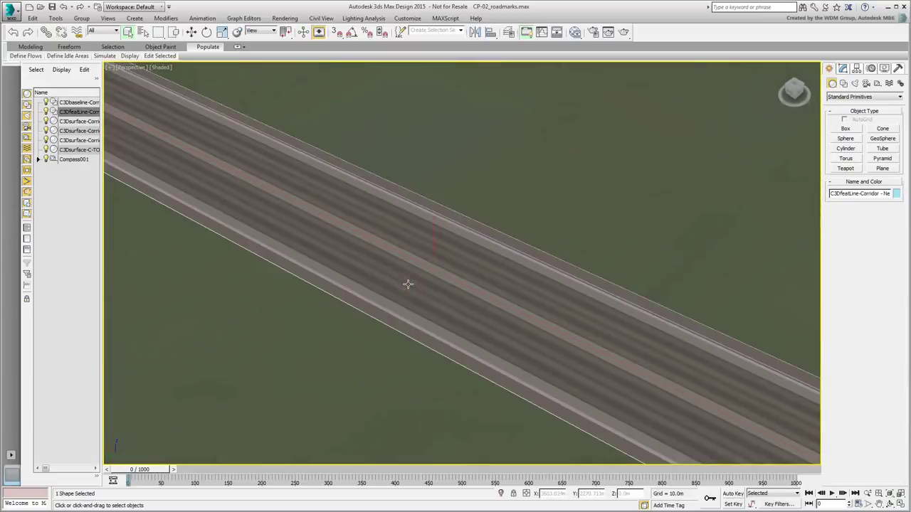
{"action": "scroll", "coordinate": [457, 368], "scroll_direction": "up", "scroll_amount": 1}
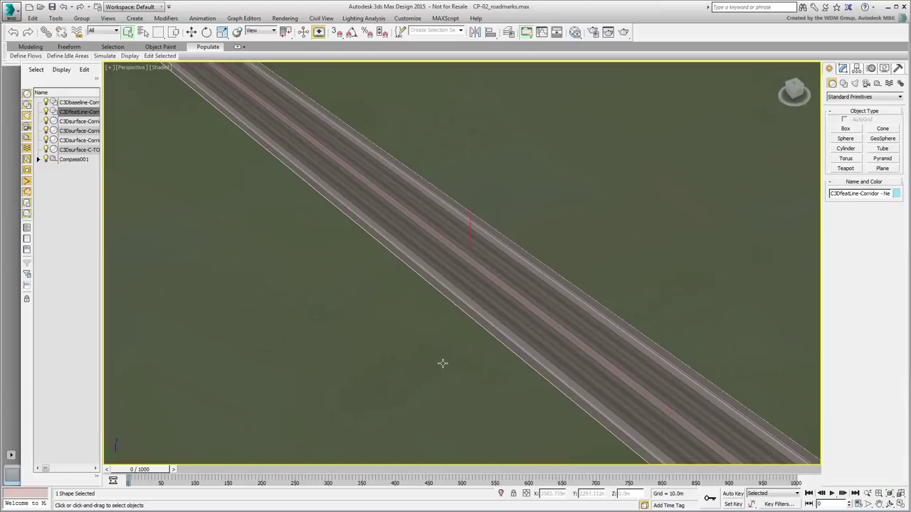
{"action": "middle_click_drag", "start_coordinate": [441, 364], "coordinate": [417, 372], "text": "alt"}
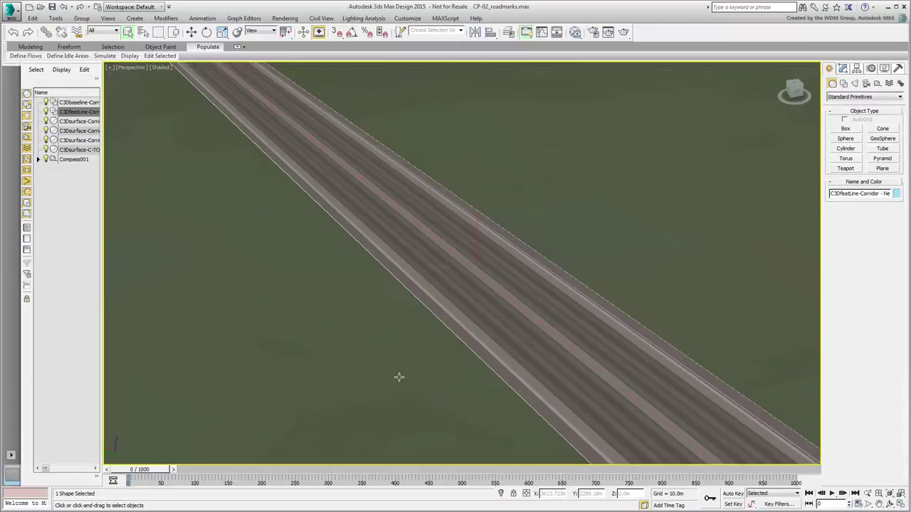
{"action": "left_click", "coordinate": [74, 104]}
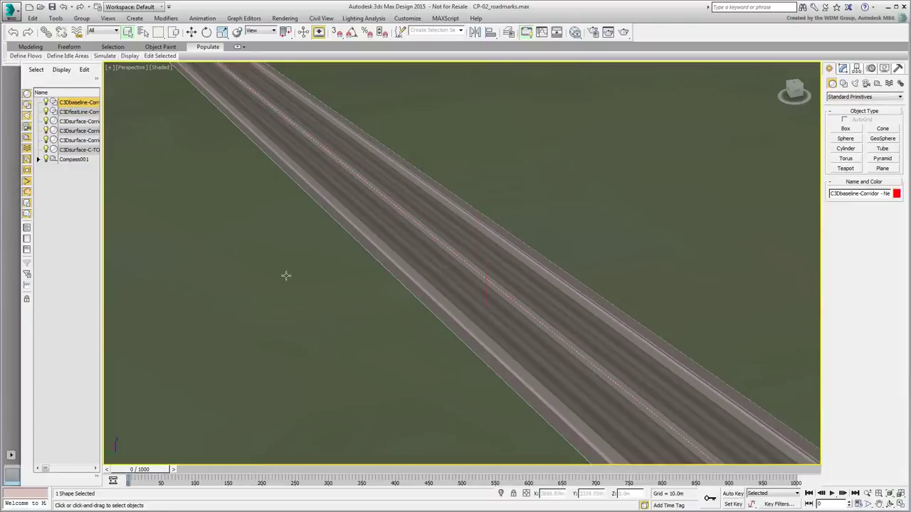
{"action": "left_click", "coordinate": [190, 32]}
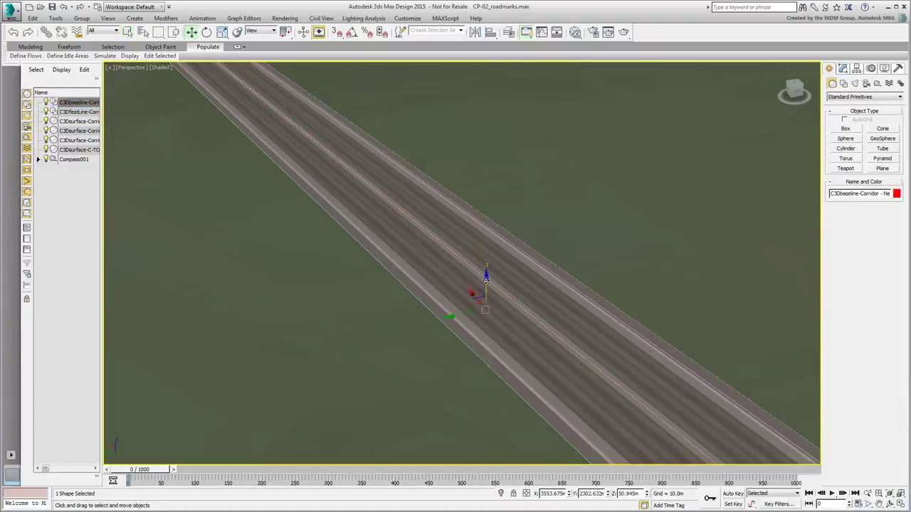
{"action": "scroll", "coordinate": [352, 282], "scroll_direction": "down", "scroll_amount": 6}
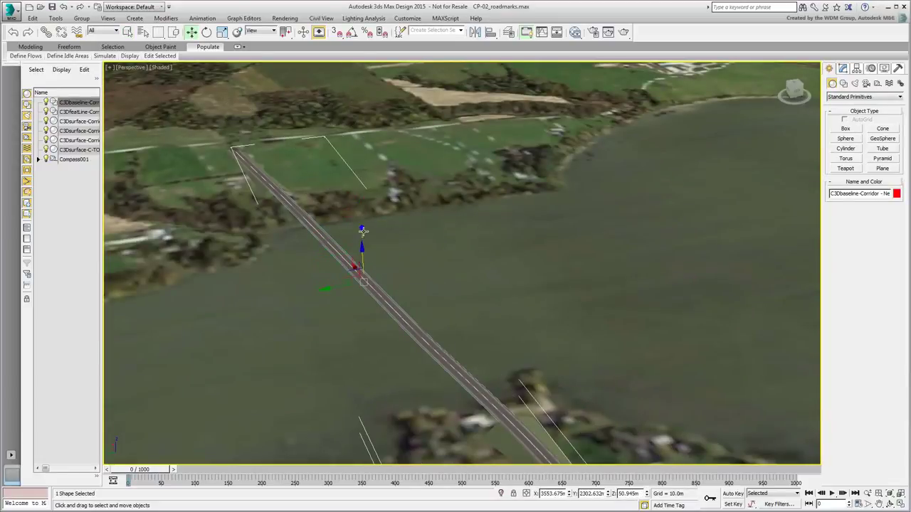
{"action": "scroll", "coordinate": [347, 271], "scroll_direction": "up", "scroll_amount": 6}
{"action": "scroll", "coordinate": [346, 271], "scroll_direction": "up", "scroll_amount": 5}
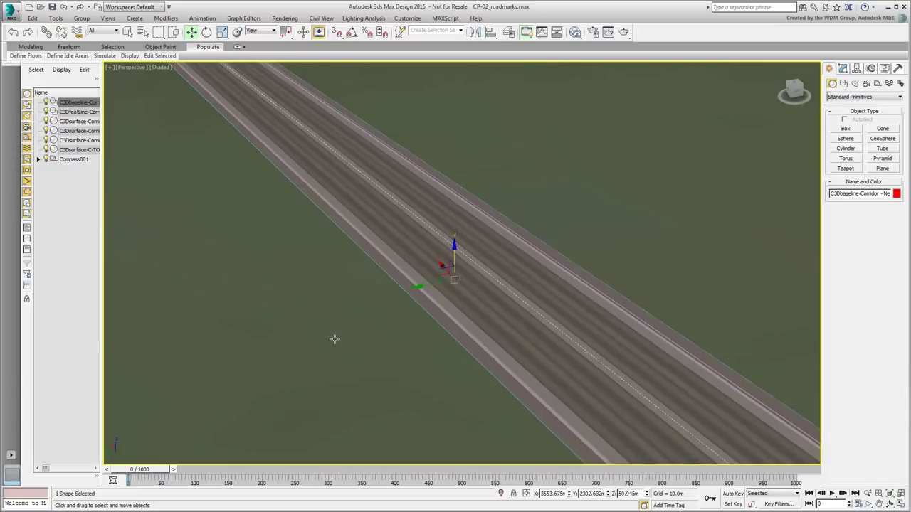
Open the Civil View Explorer, dock it beside the scene object list, and select the C3Dbaseline corridor shape.
{"action": "left_click", "coordinate": [320, 18]}
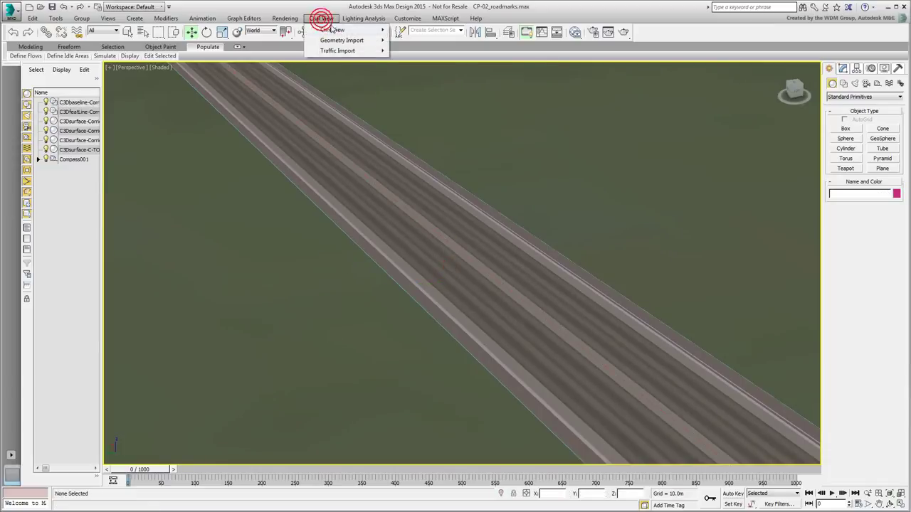
{"action": "mouse_move", "coordinate": [332, 29]}
{"action": "left_click", "coordinate": [481, 32]}
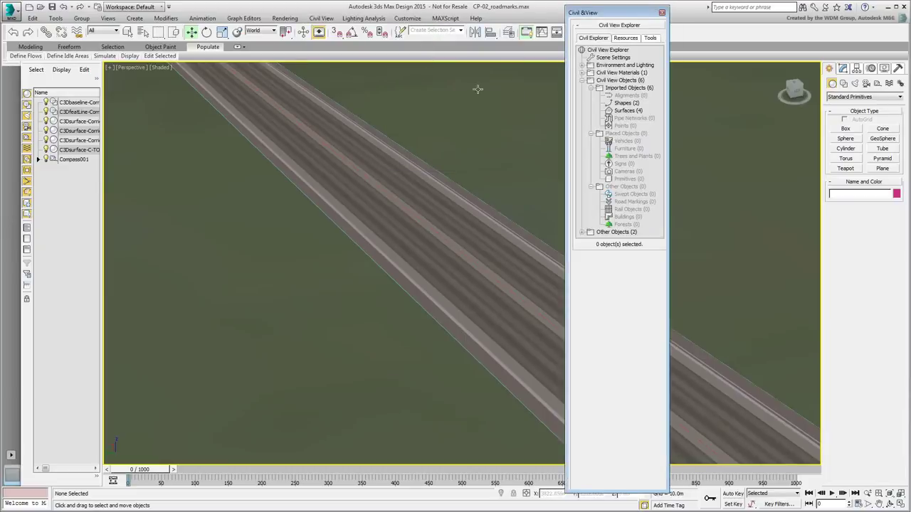
{"action": "left_click_drag", "start_coordinate": [609, 13], "coordinate": [103, 153]}
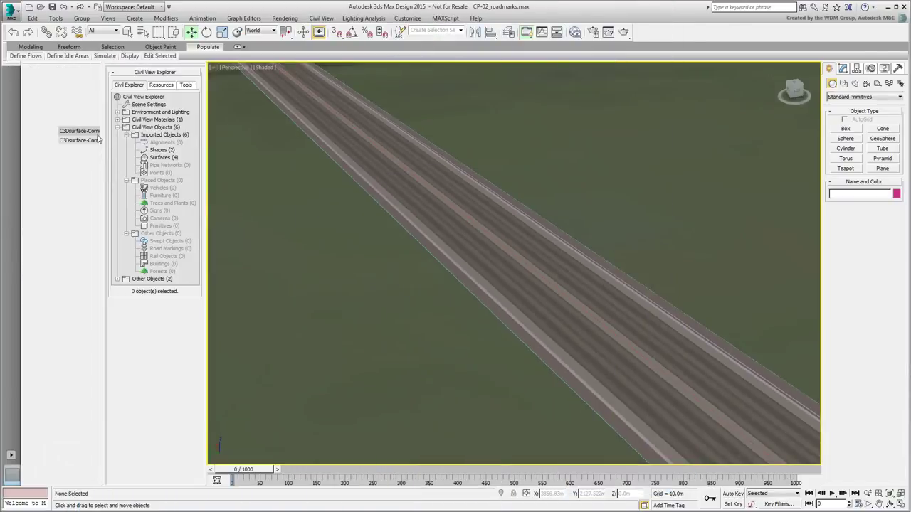
{"action": "left_click", "coordinate": [78, 103]}
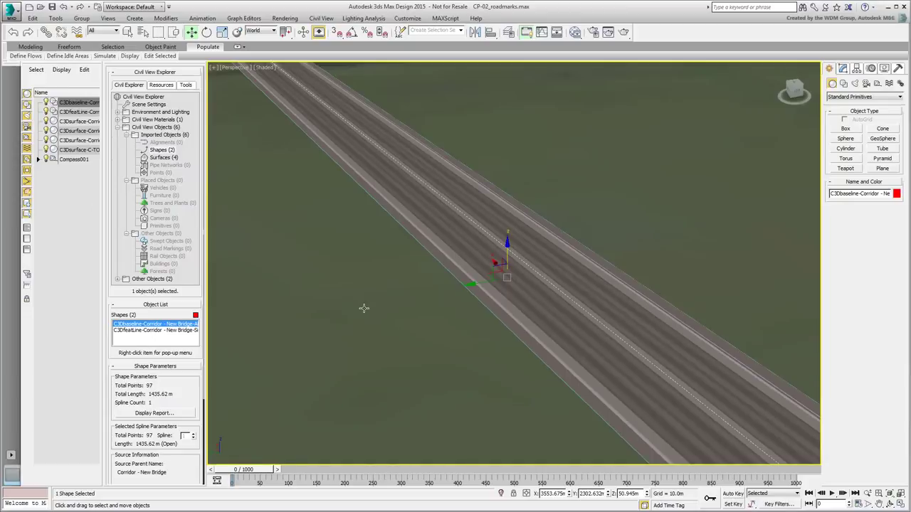
Open the Road Markings Style Editor and place it clear of the bridge road.
{"action": "left_click", "coordinate": [329, 18]}
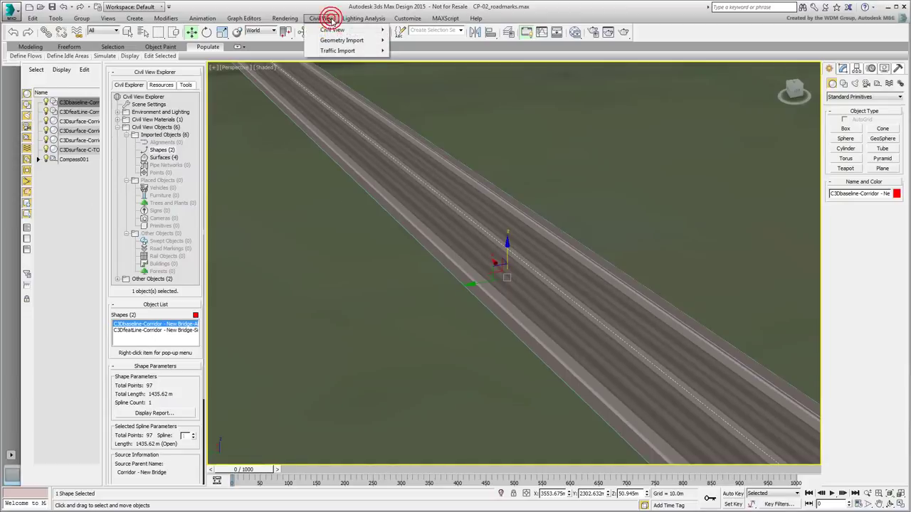
{"action": "mouse_move", "coordinate": [336, 29]}
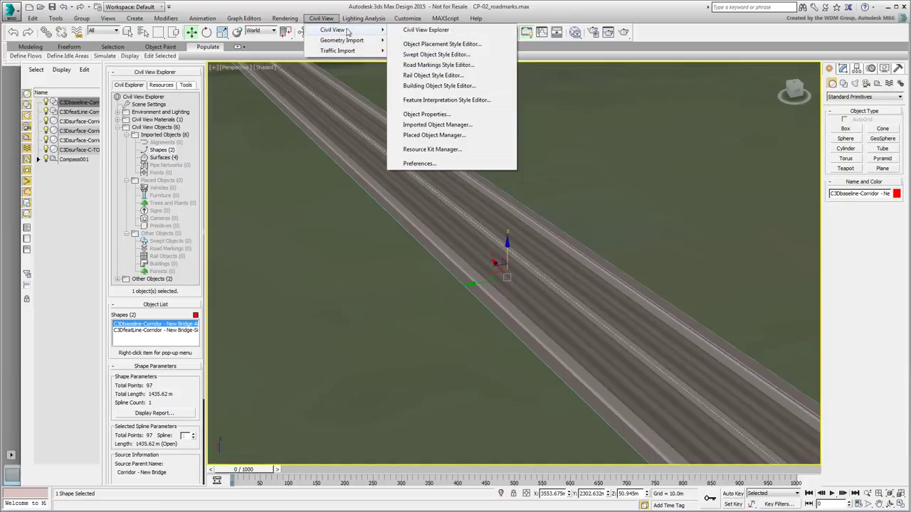
{"action": "left_click", "coordinate": [442, 65]}
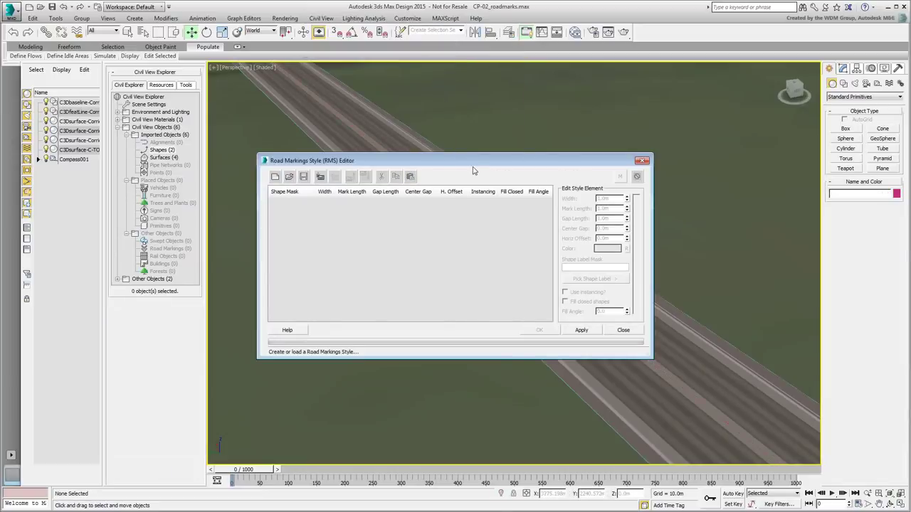
{"action": "left_click_drag", "start_coordinate": [473, 160], "coordinate": [308, 276]}
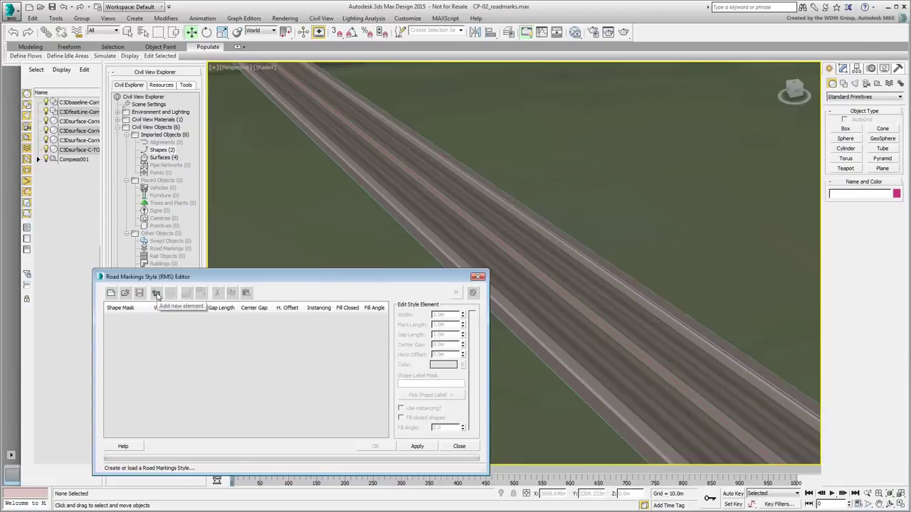
Add a new road marking element, assign the bridge's centre baseline as its shape, and apply it.
{"action": "left_click", "coordinate": [157, 294]}
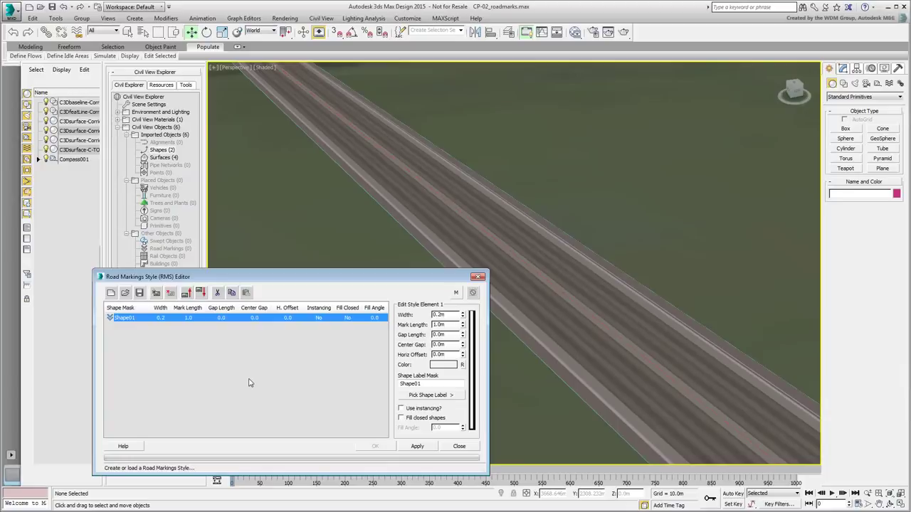
{"action": "left_click", "coordinate": [430, 394]}
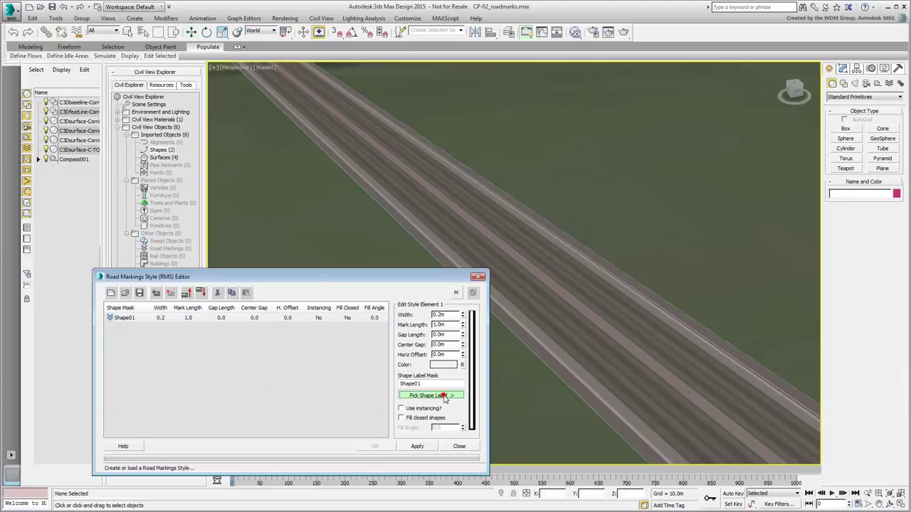
{"action": "left_click", "coordinate": [565, 294]}
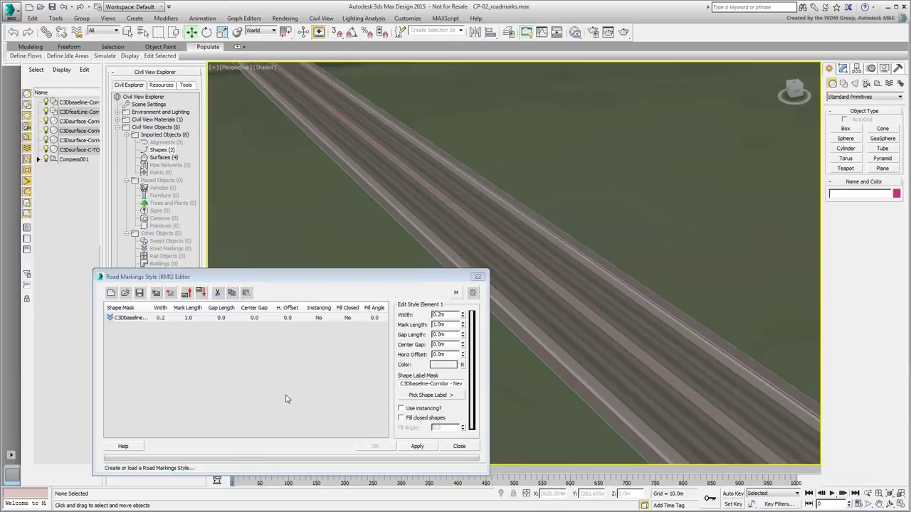
{"action": "left_click", "coordinate": [420, 446]}
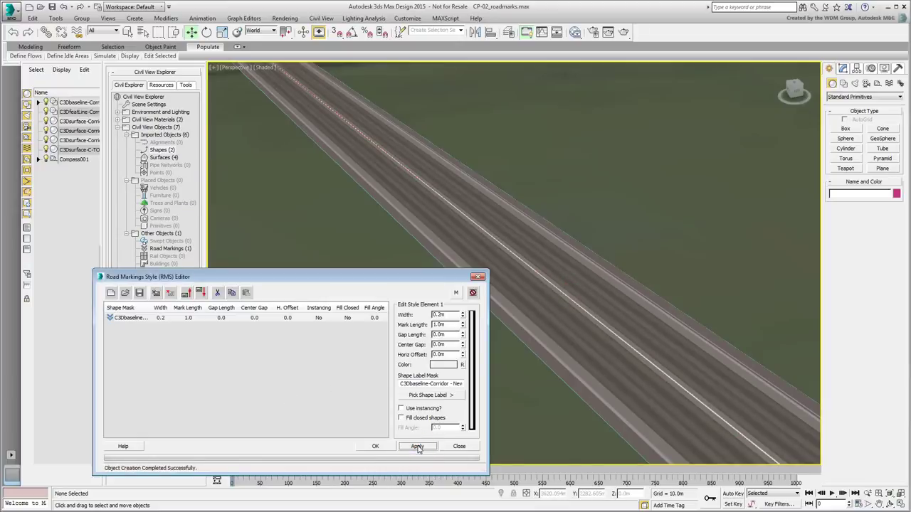
{"action": "scroll", "coordinate": [551, 284], "scroll_direction": "up", "scroll_amount": 4}
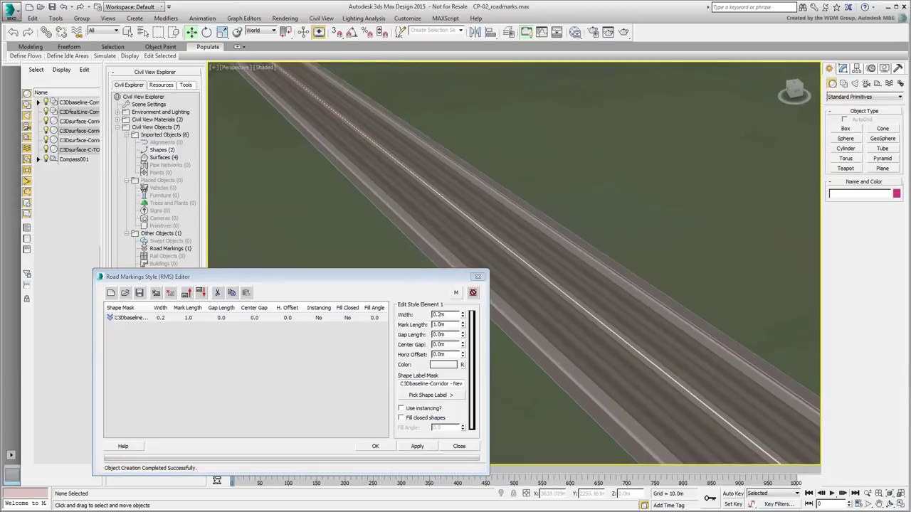
{"action": "scroll", "coordinate": [562, 265], "scroll_direction": "up", "scroll_amount": 2}
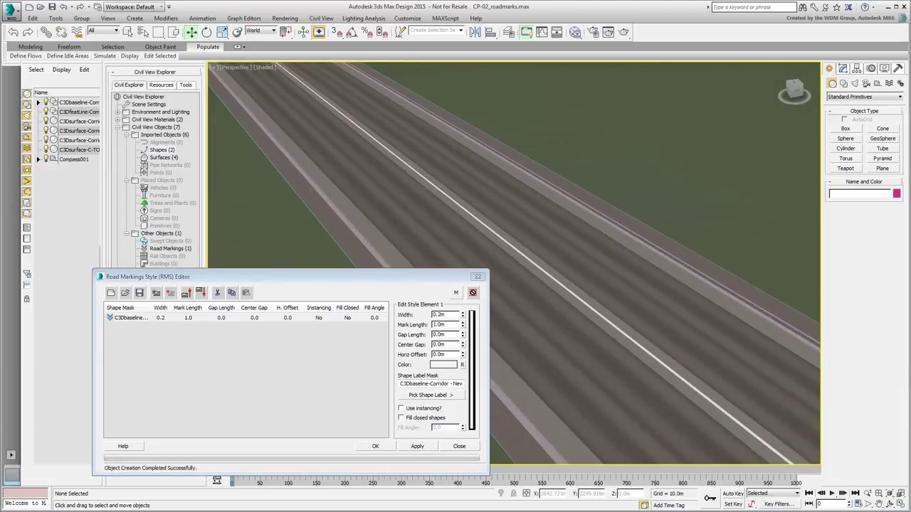
Change the centreline marking's color to yellow, about RGB 233, 174, 15, and apply it.
{"action": "left_click", "coordinate": [317, 378]}
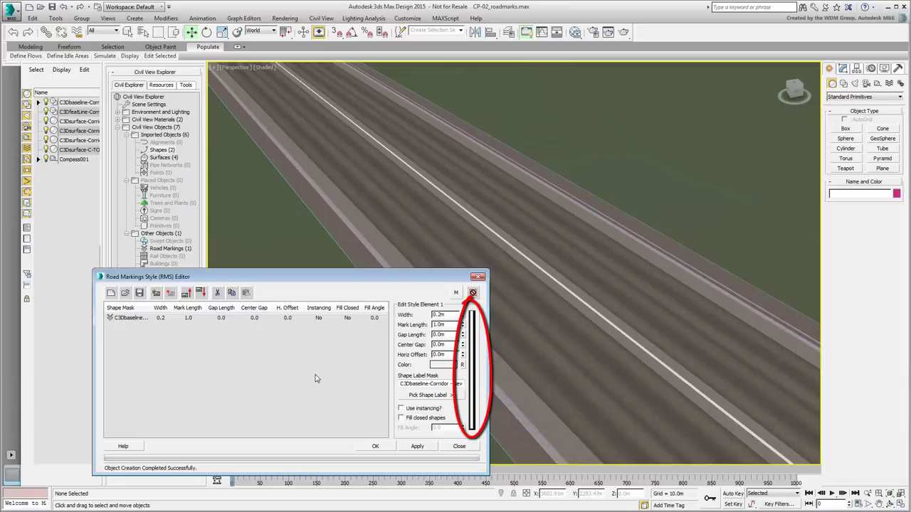
{"action": "left_click", "coordinate": [440, 365]}
{"action": "left_click", "coordinate": [203, 68]}
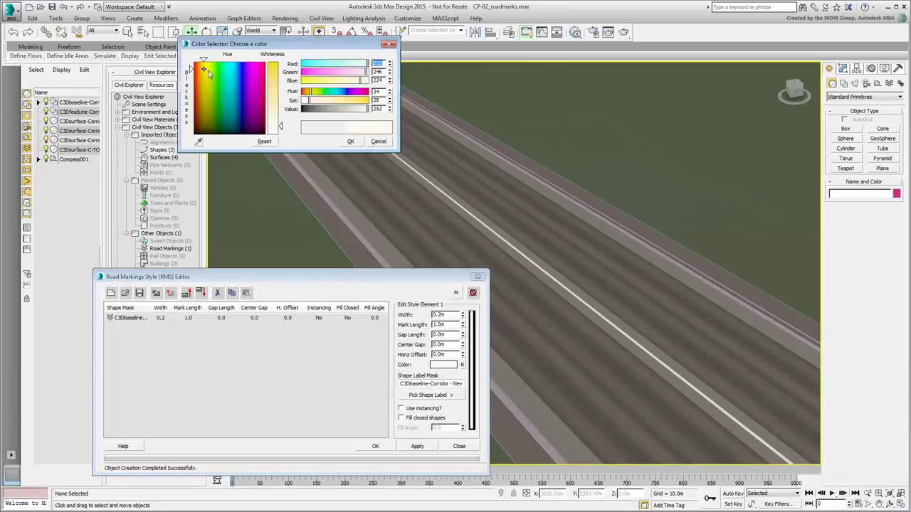
{"action": "left_click", "coordinate": [272, 71]}
{"action": "left_click_drag", "start_coordinate": [272, 71], "coordinate": [272, 68]}
{"action": "left_click", "coordinate": [203, 70]}
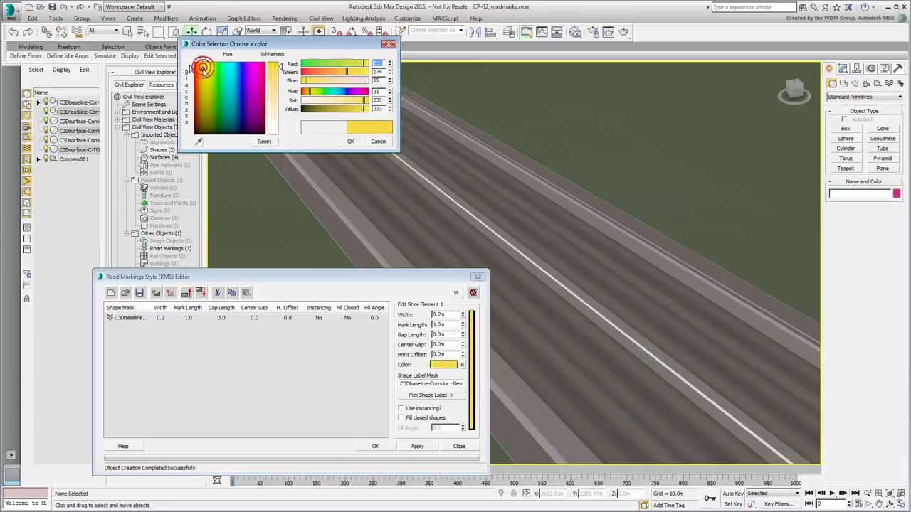
{"action": "left_click", "coordinate": [350, 142]}
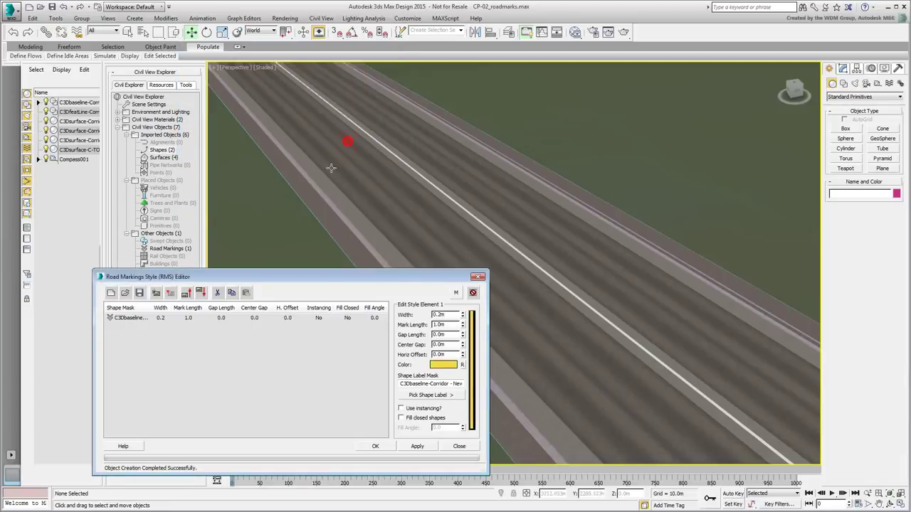
{"action": "left_click", "coordinate": [417, 447]}
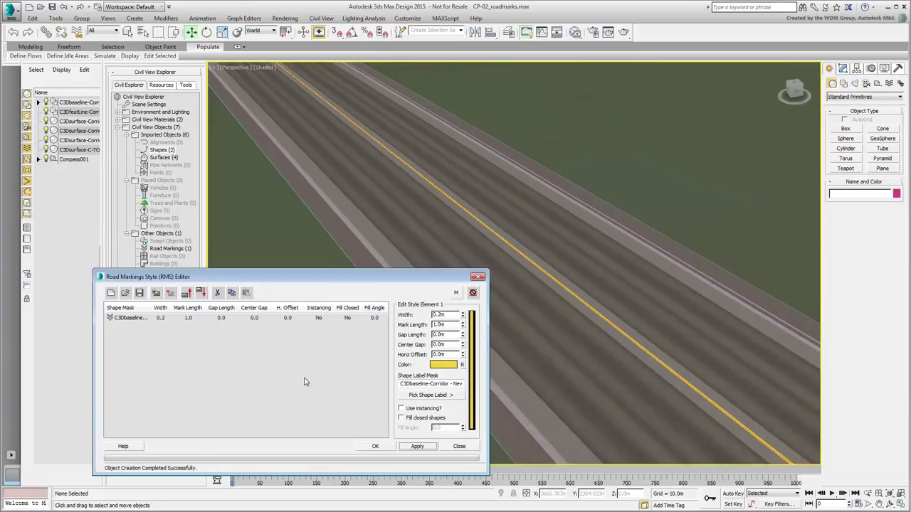
Make the centreline a double line with width 0.6 m and center gap 0.2 m, and apply the changes.
{"action": "double_click", "coordinate": [453, 315]}
{"action": "type", "text": "0.6"}
{"action": "key", "text": "Return"}
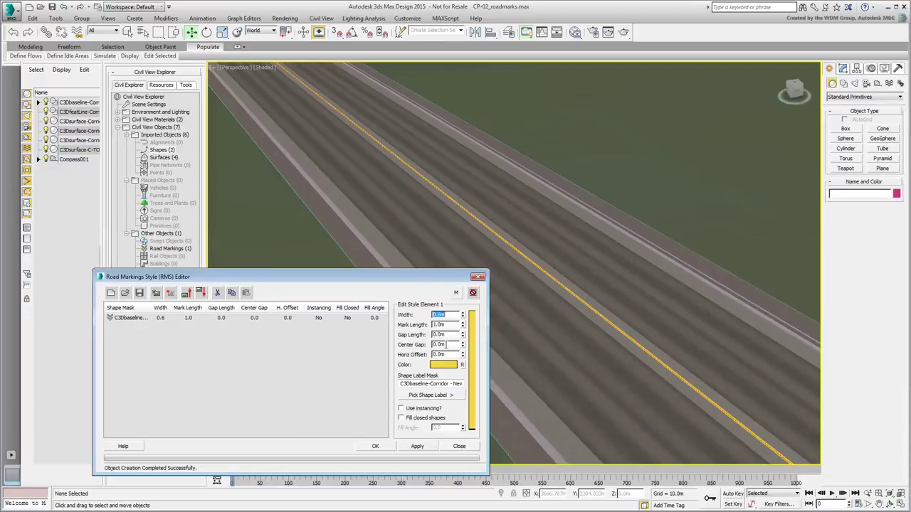
{"action": "double_click", "coordinate": [452, 344]}
{"action": "type", "text": "0.2"}
{"action": "key", "text": "Return"}
{"action": "left_click", "coordinate": [415, 446]}
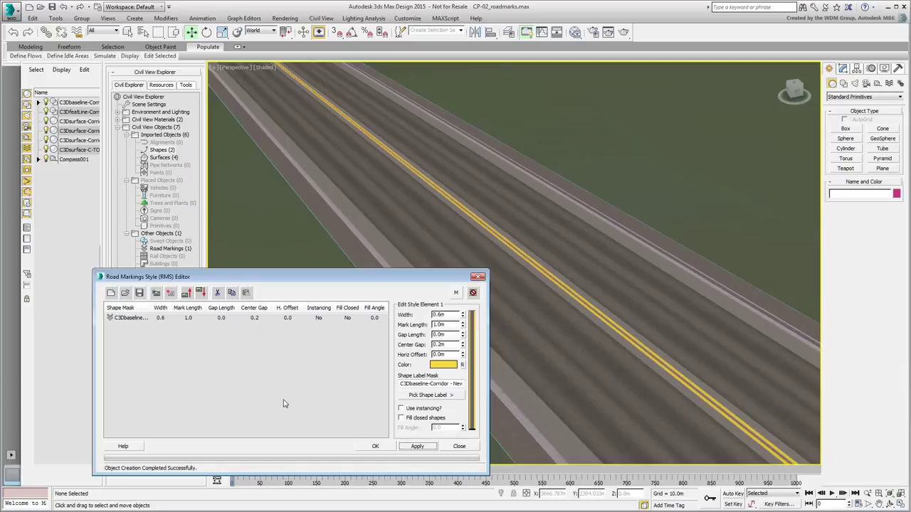
{"action": "scroll", "coordinate": [554, 297], "scroll_direction": "up", "scroll_amount": 5}
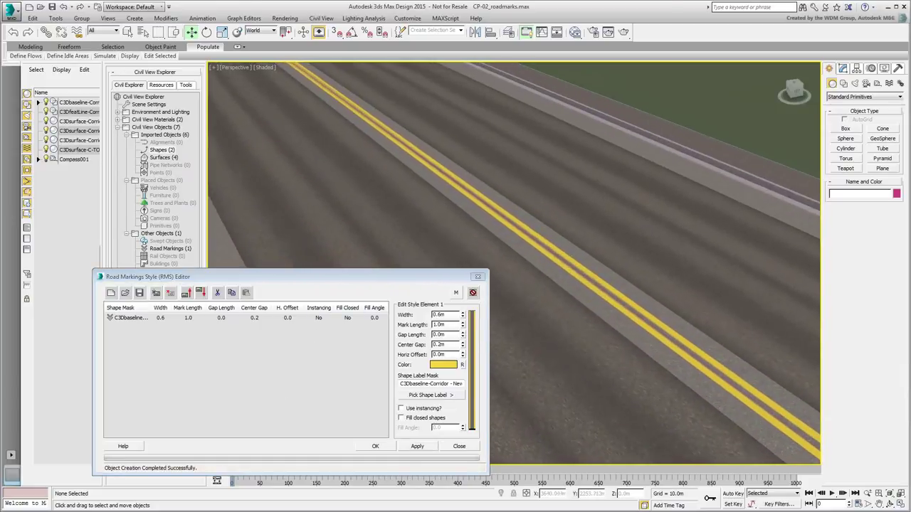
{"action": "scroll", "coordinate": [554, 294], "scroll_direction": "down", "scroll_amount": 5}
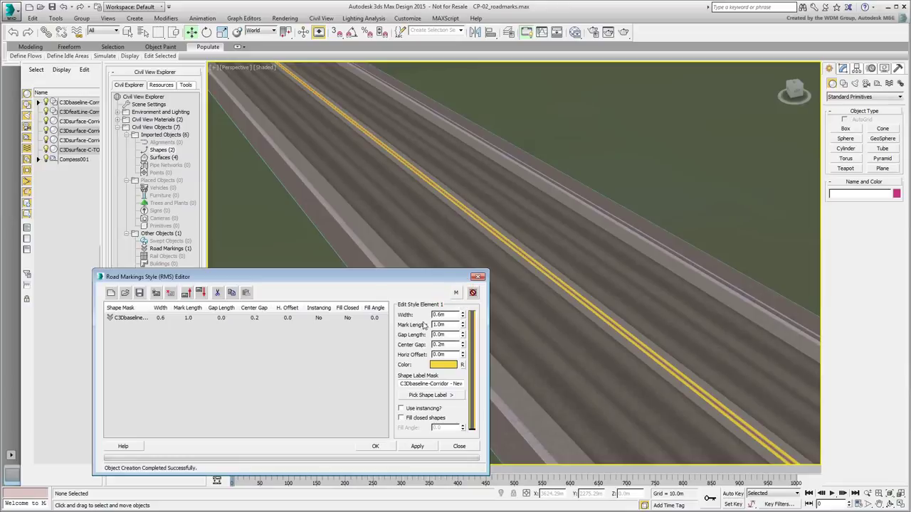
Enable the M option and add a second road marking element that uses the centre baseline as its shape.
{"action": "left_click", "coordinate": [455, 294]}
{"action": "left_click", "coordinate": [156, 293]}
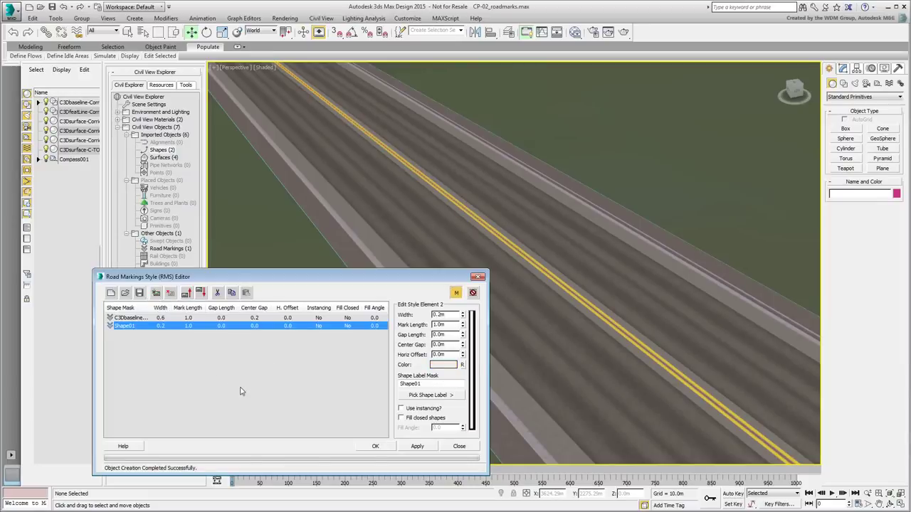
{"action": "left_click", "coordinate": [427, 396]}
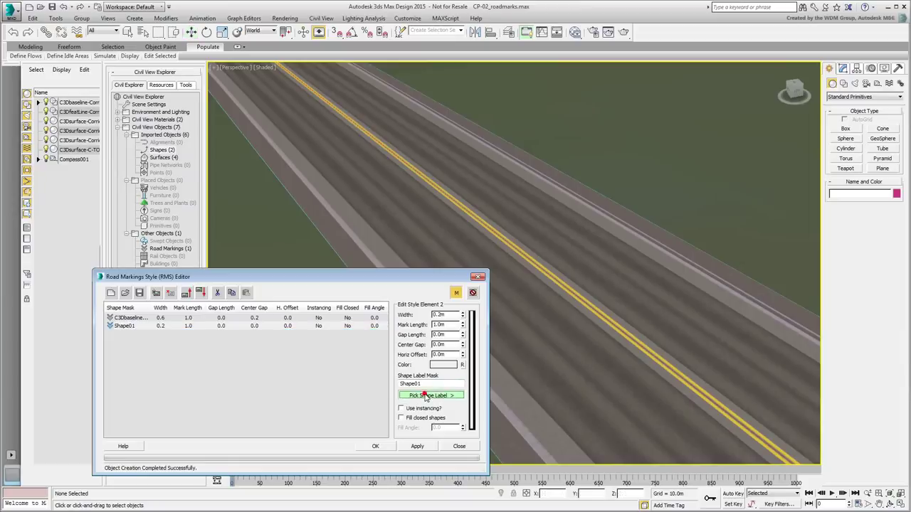
{"action": "left_click", "coordinate": [582, 307]}
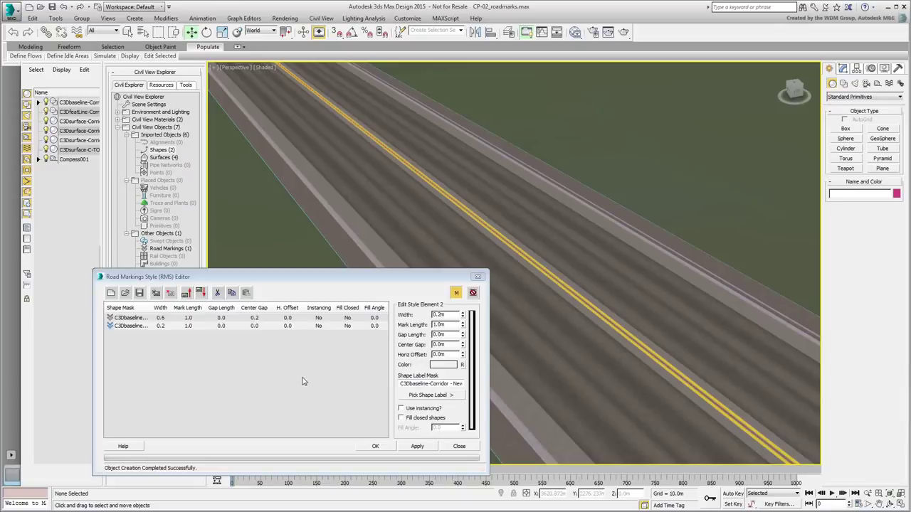
Set the second marking element's width to 0.12 m.
{"action": "left_click", "coordinate": [451, 314]}
{"action": "type", "text": "0.12"}
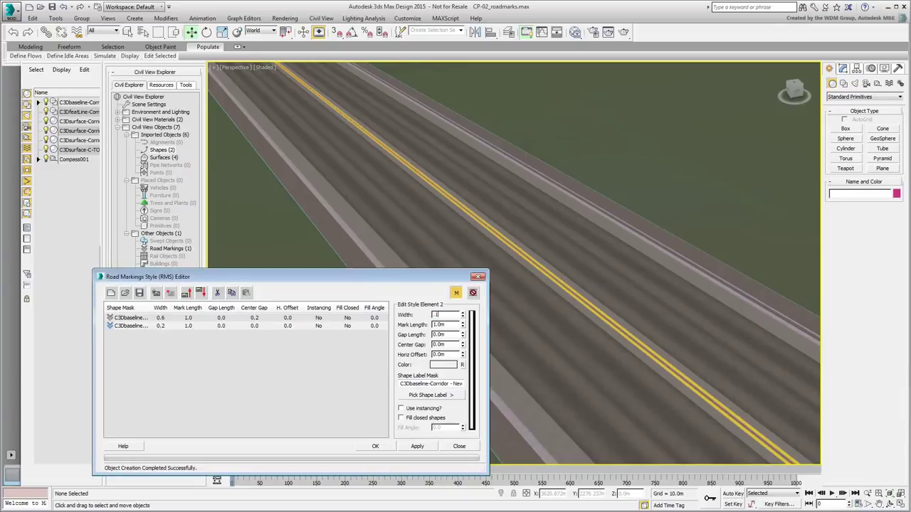
{"action": "key", "text": "Return"}
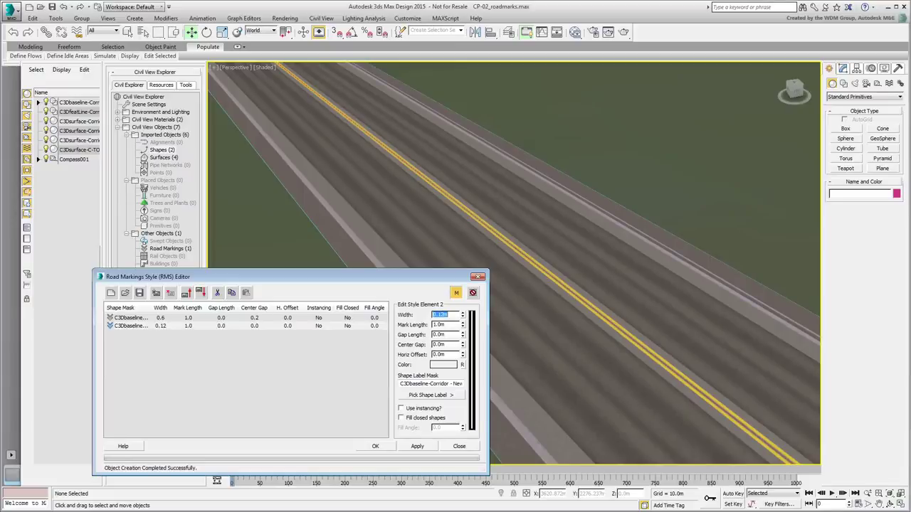
Apply the second marking element, then set its horizontal offset to 0.9 m and apply again.
{"action": "left_click", "coordinate": [417, 447]}
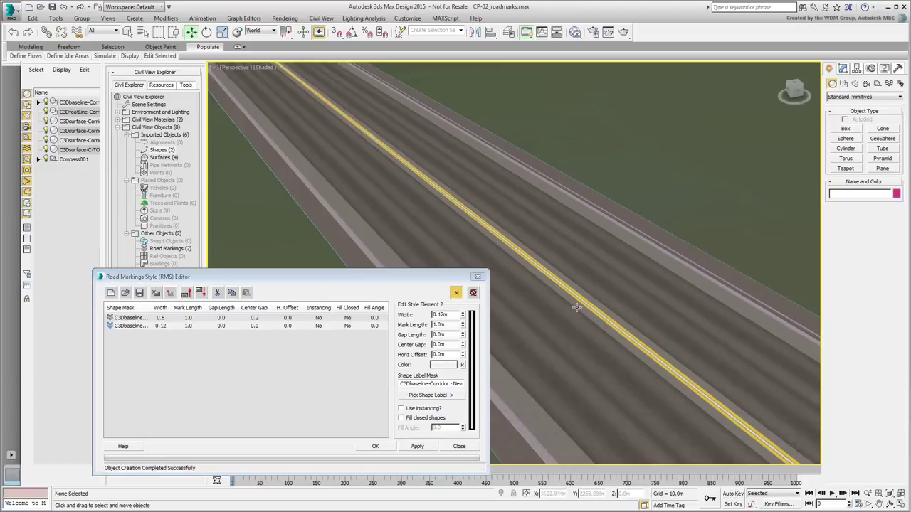
{"action": "scroll", "coordinate": [576, 307], "scroll_direction": "up", "scroll_amount": 5}
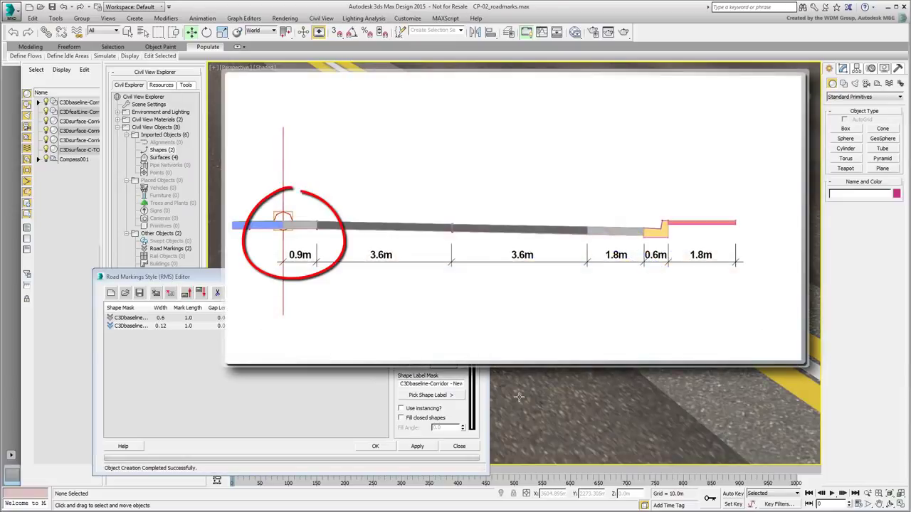
{"action": "scroll", "coordinate": [518, 285], "scroll_direction": "down", "scroll_amount": 4}
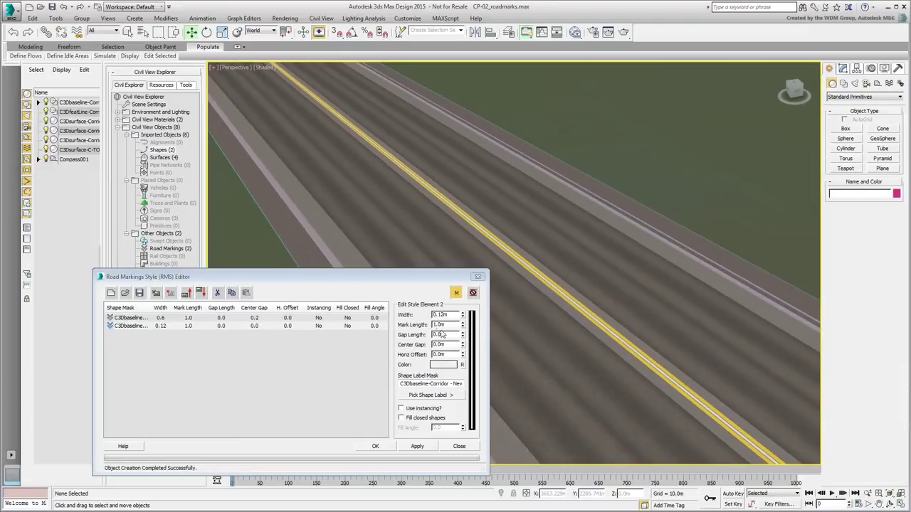
{"action": "double_click", "coordinate": [446, 355]}
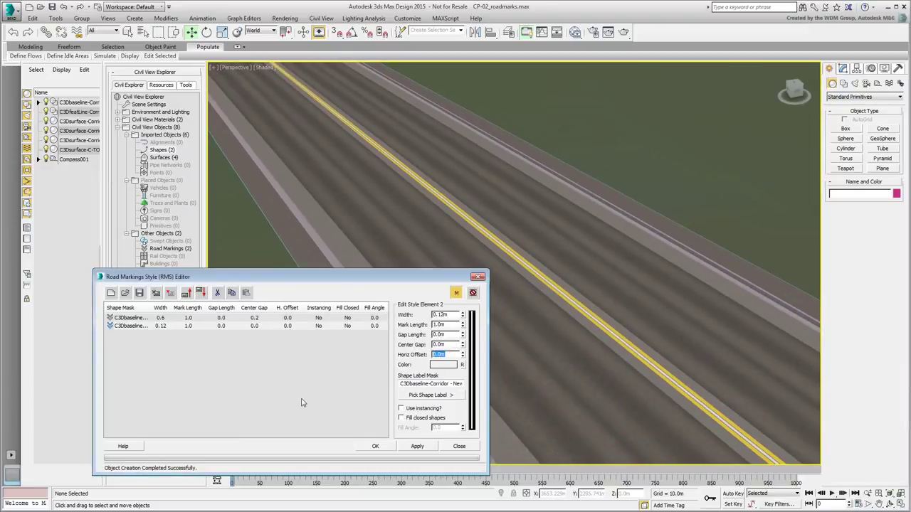
{"action": "type", "text": "0.9"}
{"action": "key", "text": "Return"}
{"action": "left_click", "coordinate": [417, 447]}
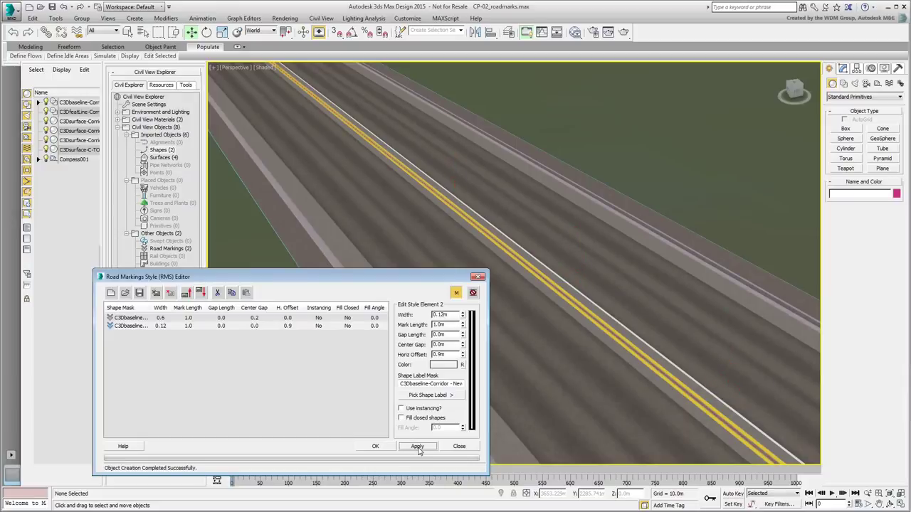
Duplicate the second marking element, set one copy's horizontal offset to -0.9 m, and apply.
{"action": "left_click", "coordinate": [140, 327]}
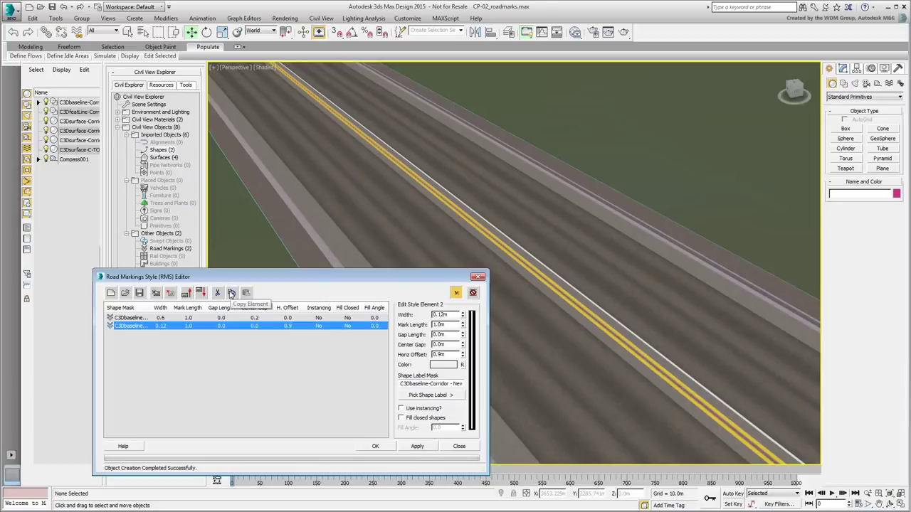
{"action": "left_click", "coordinate": [231, 294]}
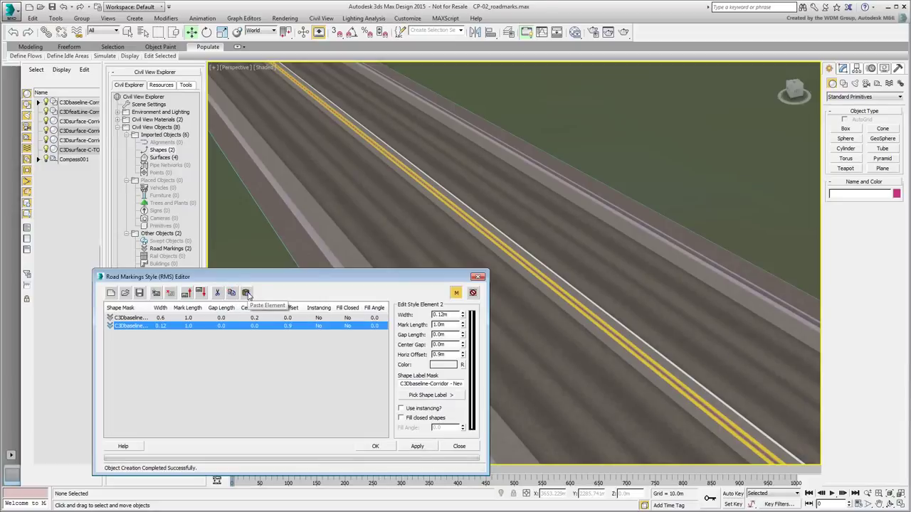
{"action": "left_click", "coordinate": [246, 293]}
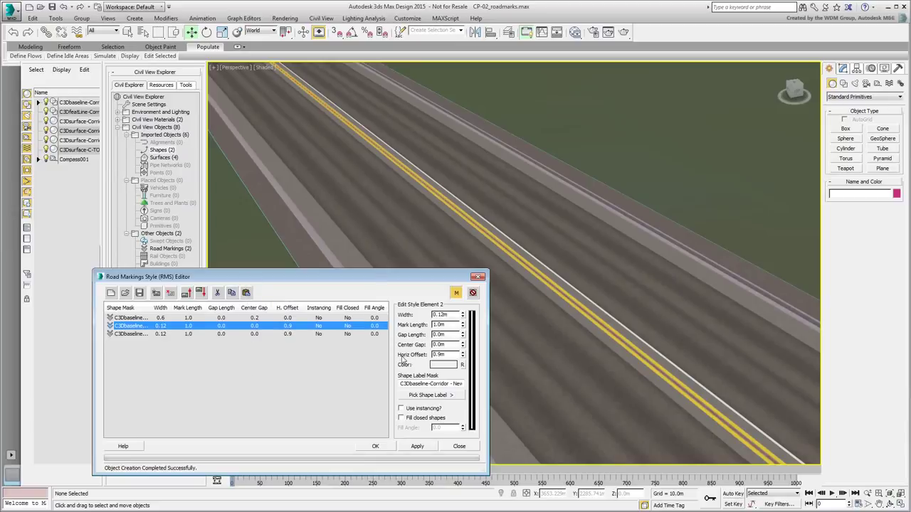
{"action": "left_click", "coordinate": [434, 355]}
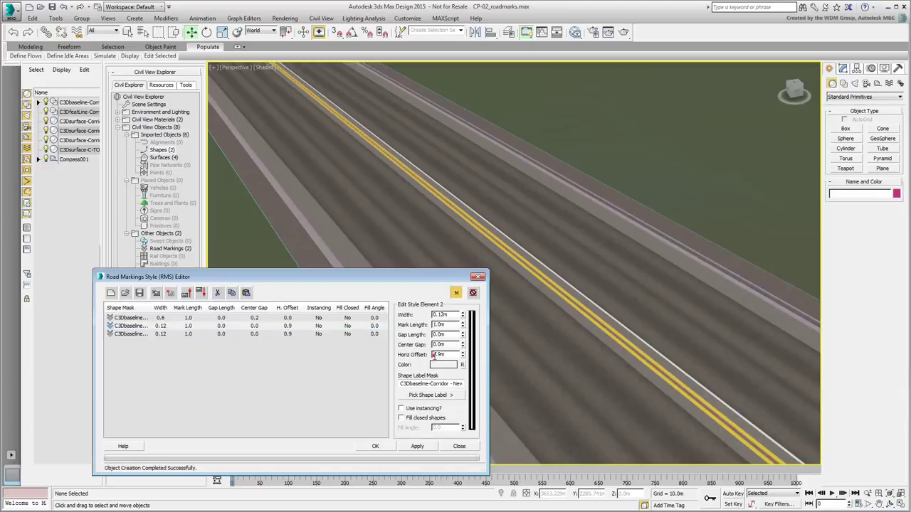
{"action": "type", "text": "-"}
{"action": "left_click", "coordinate": [417, 446]}
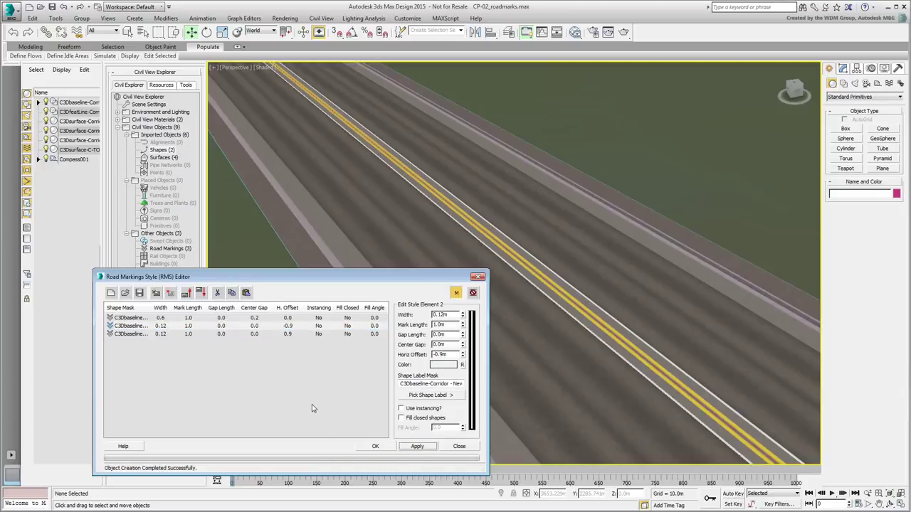
{"action": "scroll", "coordinate": [591, 299], "scroll_direction": "up", "scroll_amount": 3}
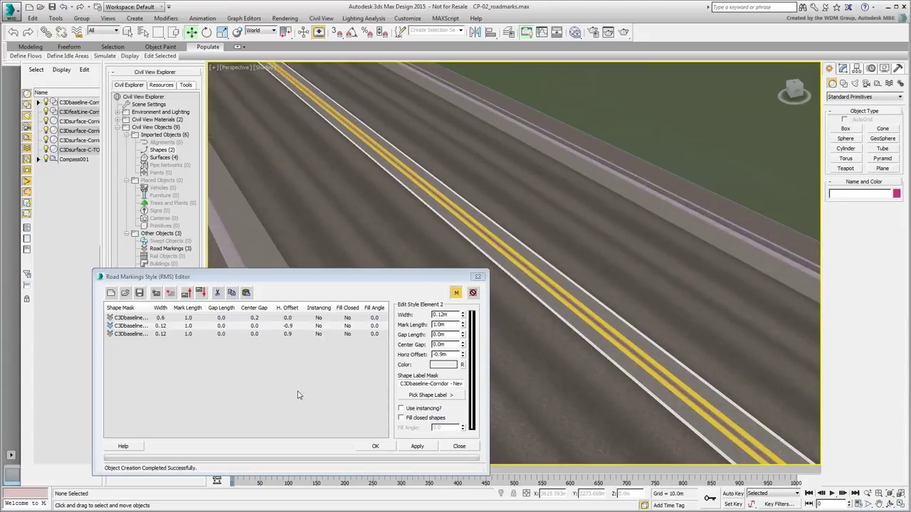
Reorder the elements so the -0.9 m offset marking sits last in the style list.
{"action": "left_click", "coordinate": [131, 325]}
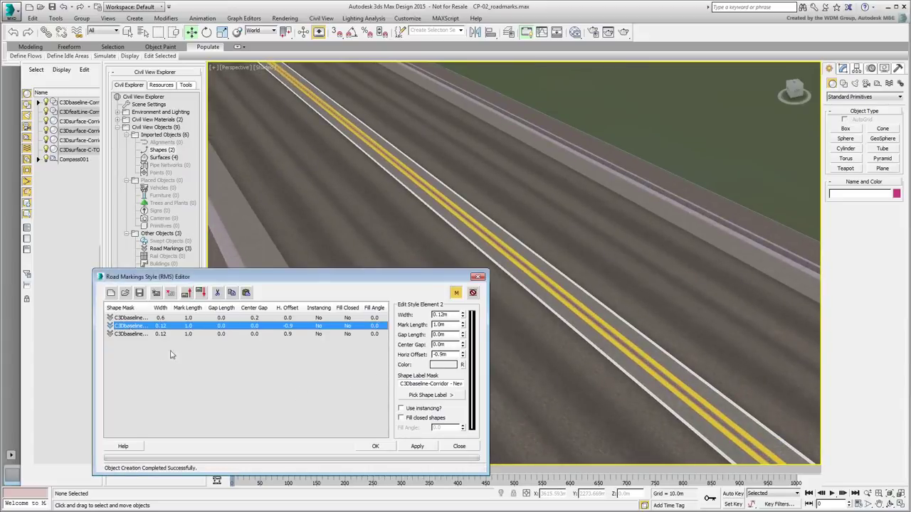
{"action": "left_click", "coordinate": [200, 294]}
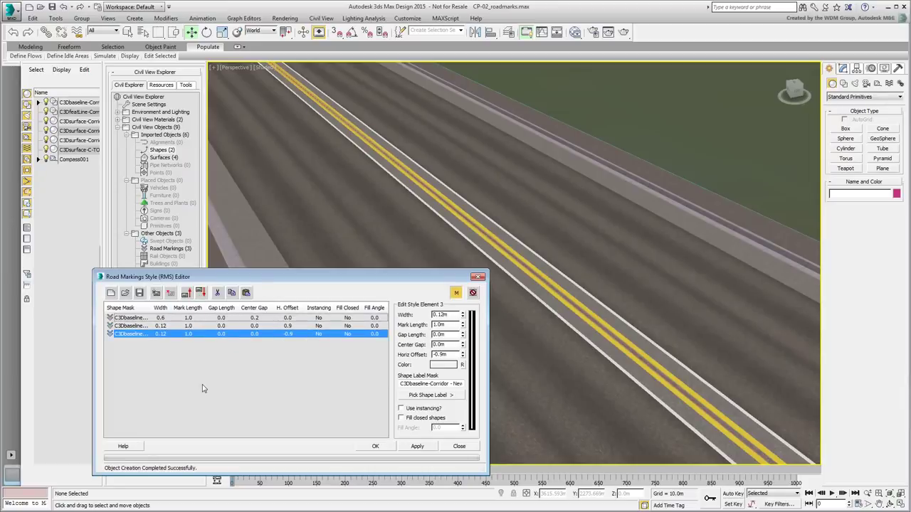
{"action": "left_click", "coordinate": [186, 293]}
{"action": "left_click", "coordinate": [200, 292]}
Duplicate the 0.9 m offset marking element and move the copy to the end of the style list.
{"action": "left_click", "coordinate": [150, 325]}
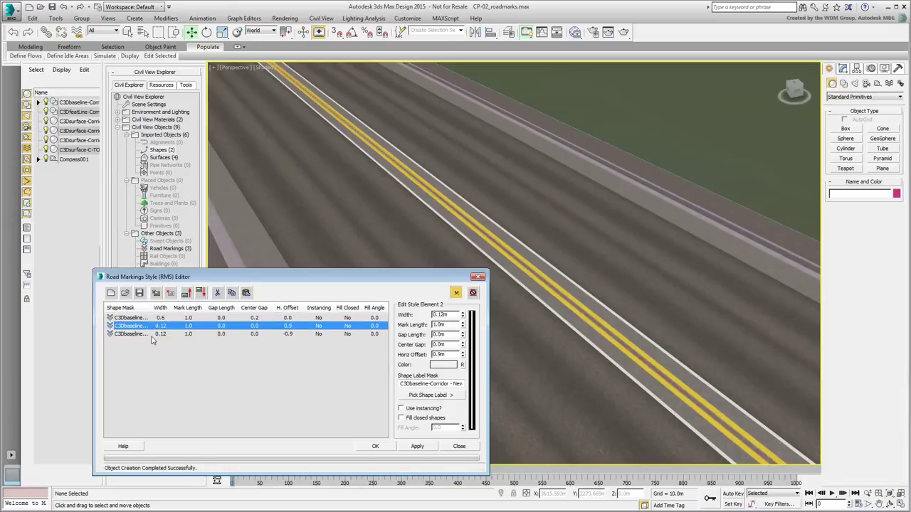
{"action": "left_click", "coordinate": [231, 292]}
{"action": "left_click", "coordinate": [246, 293]}
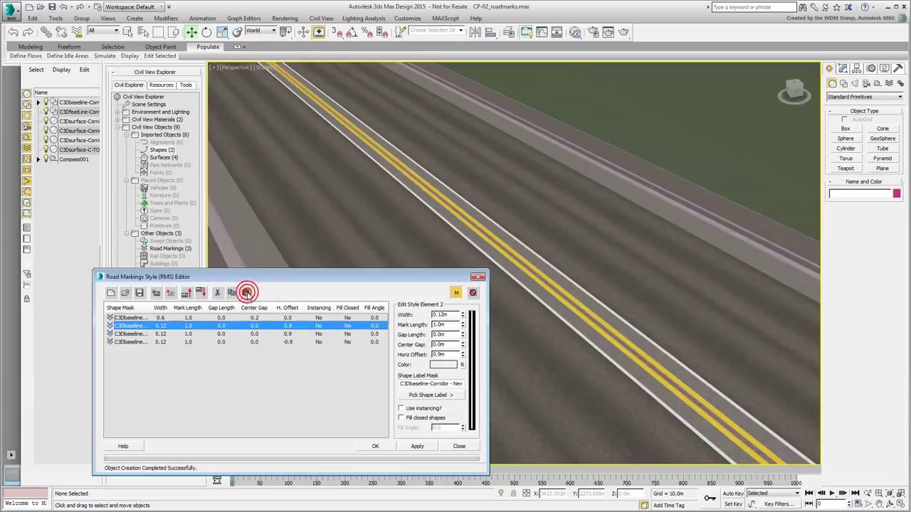
{"action": "left_click", "coordinate": [201, 293]}
{"action": "left_click", "coordinate": [202, 293]}
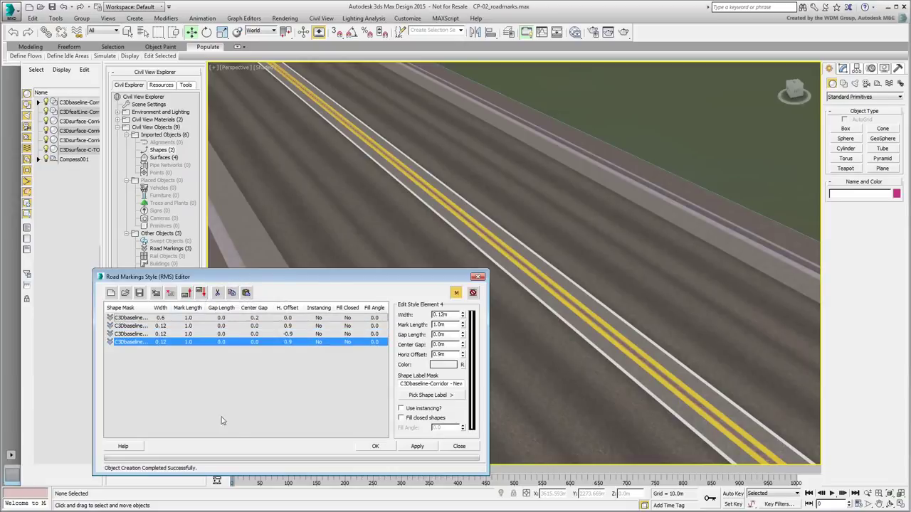
Set the fourth marking element's horizontal offset to 4.5 m.
{"action": "double_click", "coordinate": [446, 354]}
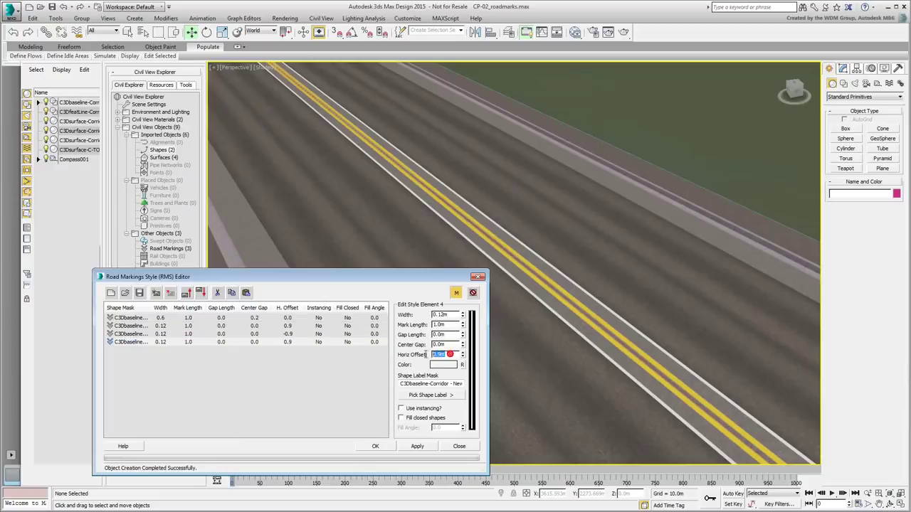
{"action": "type", "text": "-"}
{"action": "middle_click_drag", "start_coordinate": [672, 384], "coordinate": [590, 343]}
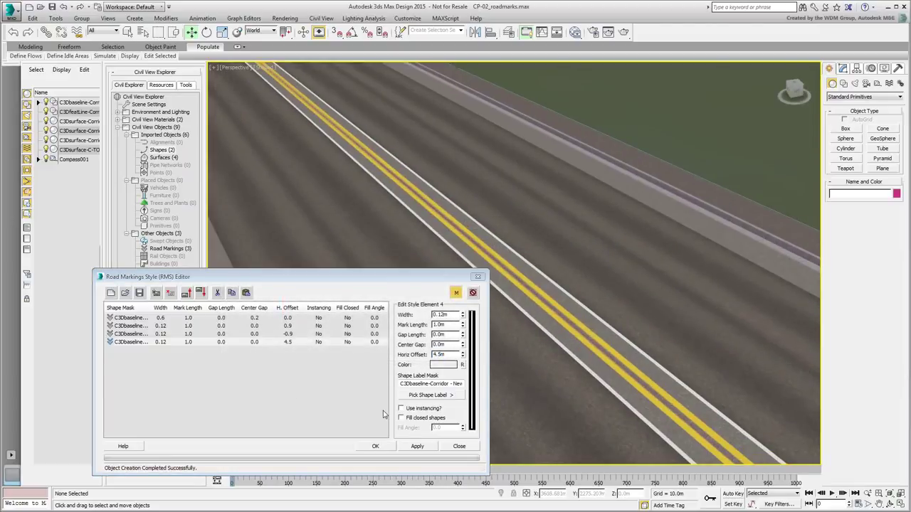
Make the fourth marking a dashed line with mark length 3 m and gap length 5 m, apply it, and test-render the perspective view.
{"action": "double_click", "coordinate": [450, 327]}
{"action": "type", "text": "3"}
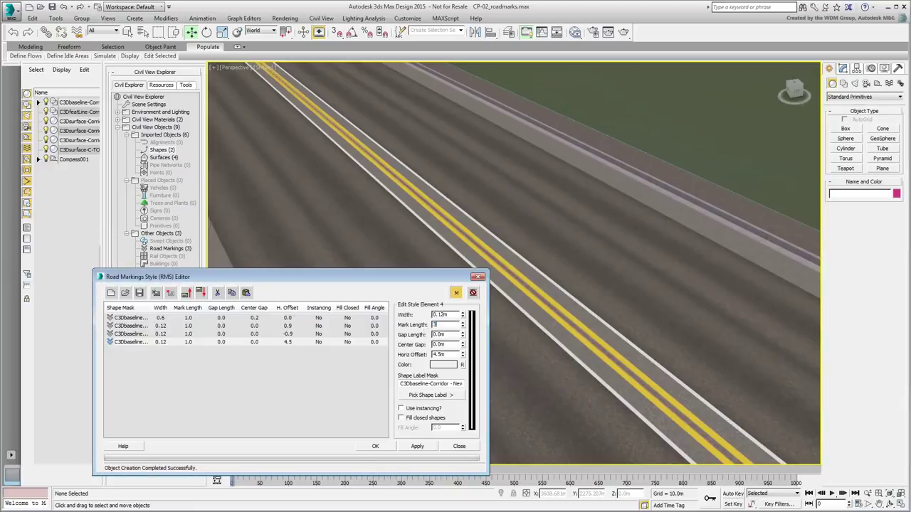
{"action": "key", "text": "Tab"}
{"action": "type", "text": "5"}
{"action": "key", "text": "Return"}
{"action": "left_click", "coordinate": [417, 447]}
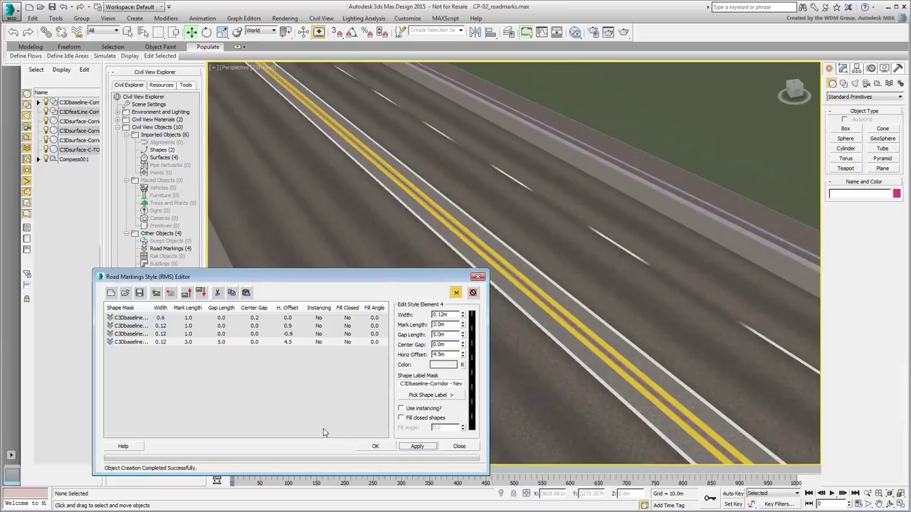
{"action": "left_click", "coordinate": [624, 31]}
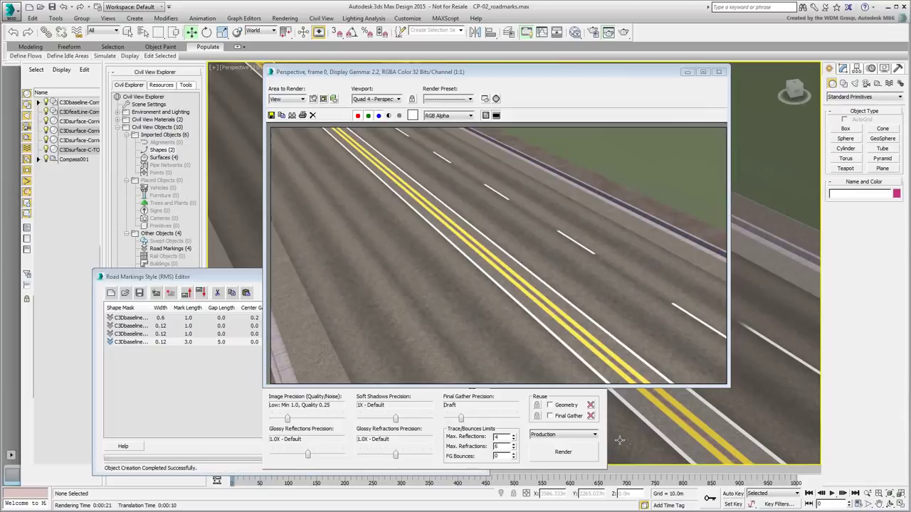
{"action": "left_click", "coordinate": [718, 72]}
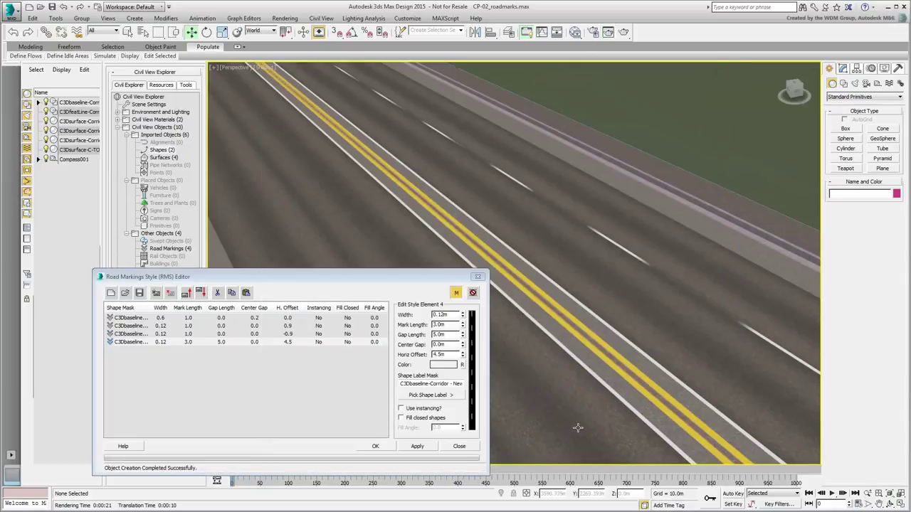
Duplicate the dashed lane marking, set the copy's horizontal offset to -4.5 m, and apply.
{"action": "left_click", "coordinate": [247, 293]}
{"action": "left_click", "coordinate": [146, 350]}
{"action": "left_click", "coordinate": [433, 354]}
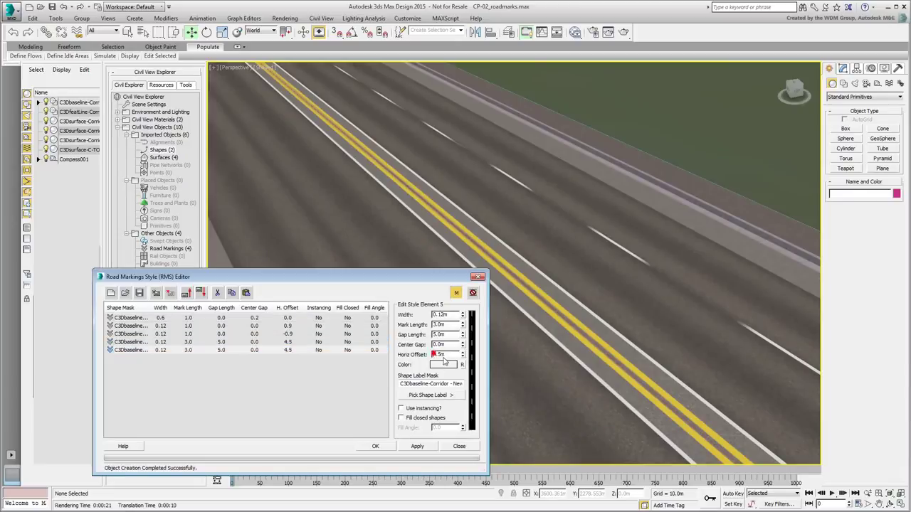
{"action": "type", "text": "-"}
{"action": "key", "text": "Return"}
{"action": "left_click", "coordinate": [418, 445]}
{"action": "scroll", "coordinate": [543, 224], "scroll_direction": "down", "scroll_amount": 3}
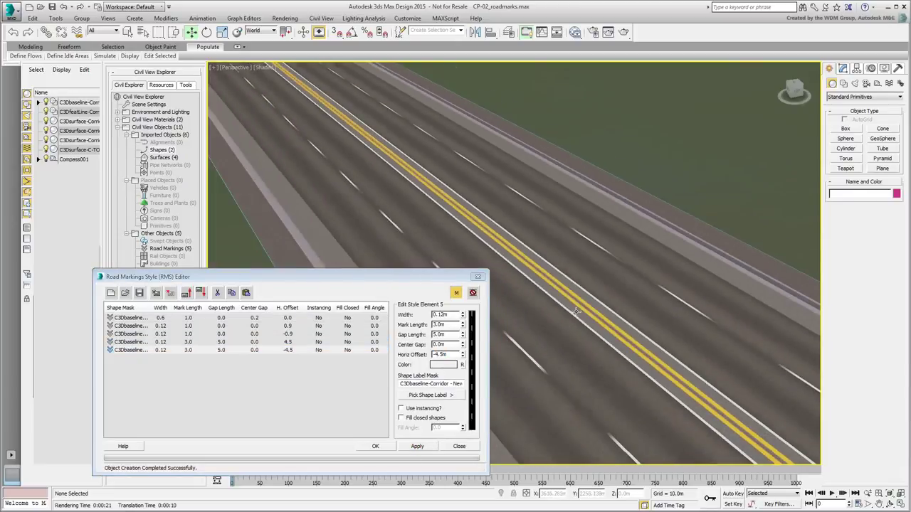
{"action": "middle_click_drag", "start_coordinate": [543, 225], "coordinate": [507, 413]}
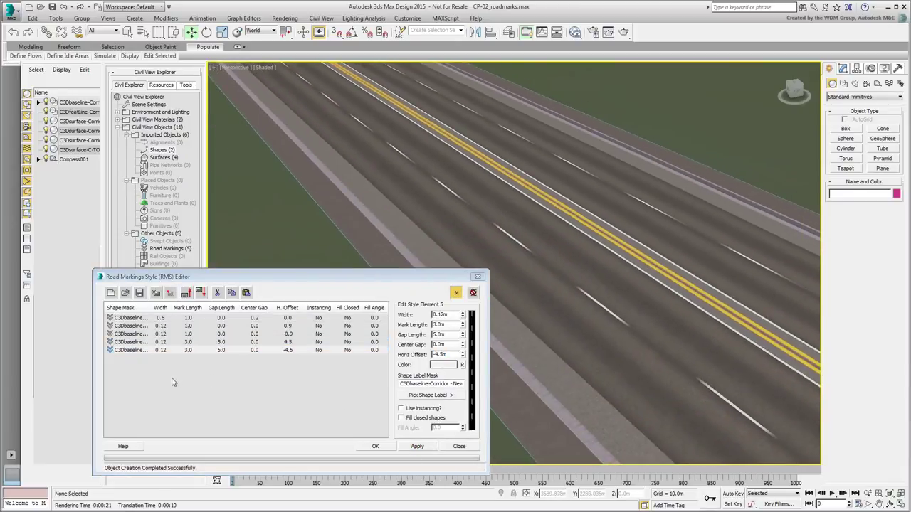
Copy the solid marking element with the 0.9 m offset and place the copy sixth, after the dashed lane markings.
{"action": "left_click", "coordinate": [140, 325]}
{"action": "left_click", "coordinate": [231, 294]}
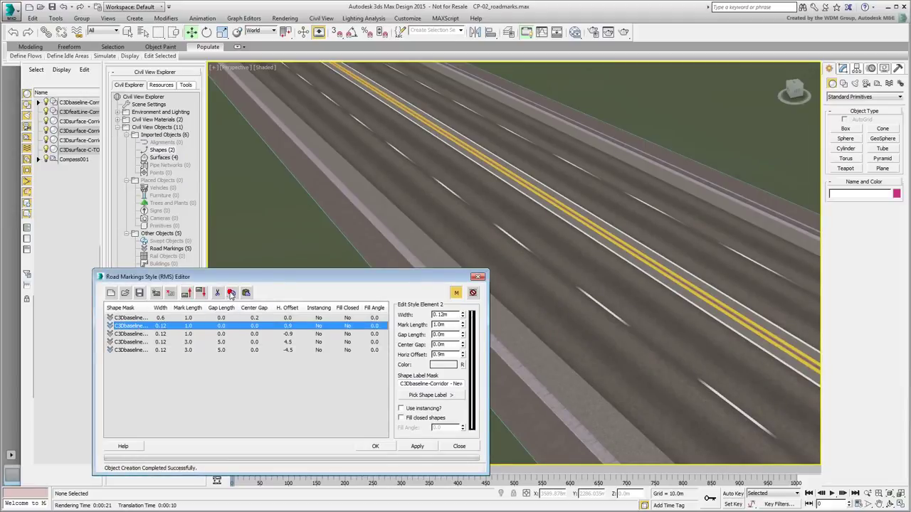
{"action": "left_click", "coordinate": [245, 292]}
{"action": "left_click", "coordinate": [201, 293]}
{"action": "left_click", "coordinate": [201, 293]}
{"action": "left_click", "coordinate": [201, 294]}
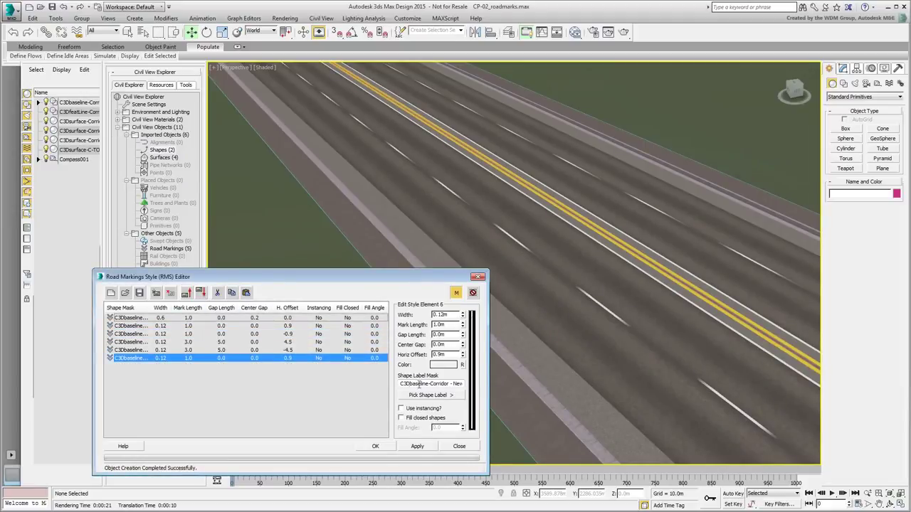
Set the sixth marking element's horizontal offset to 8.1 m and apply it.
{"action": "double_click", "coordinate": [448, 355]}
{"action": "type", "text": "8.1"}
{"action": "key", "text": "Return"}
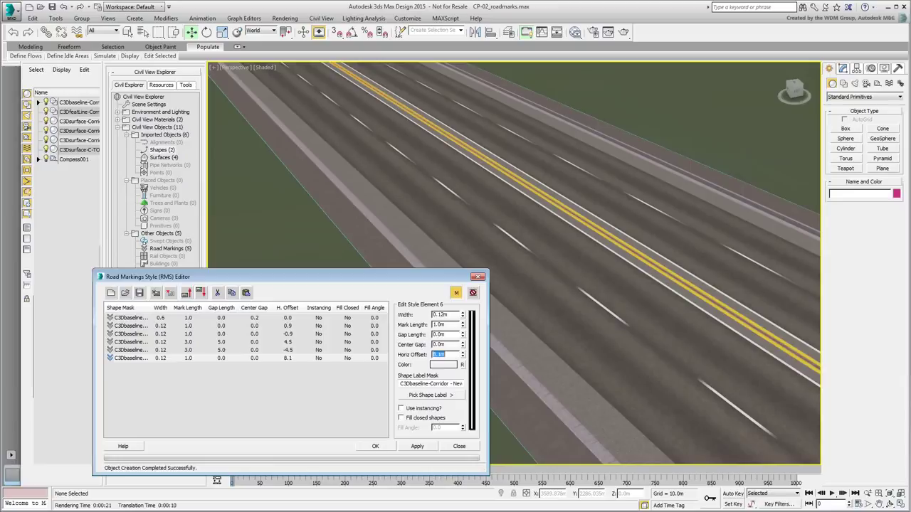
{"action": "left_click", "coordinate": [419, 447]}
Duplicate the 8.1 m offset edge line, set one copy's horizontal offset to -8.1 m, and apply.
{"action": "left_click", "coordinate": [133, 357]}
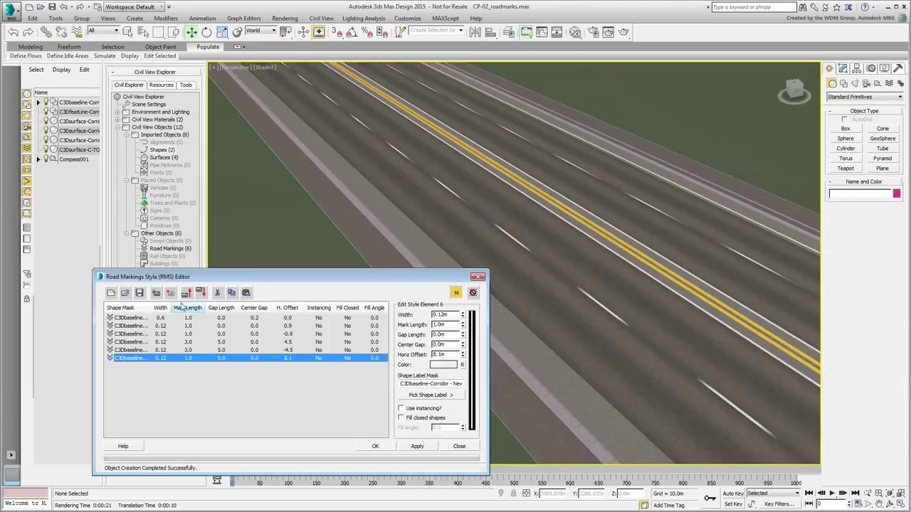
{"action": "left_click", "coordinate": [231, 293]}
{"action": "left_click", "coordinate": [245, 293]}
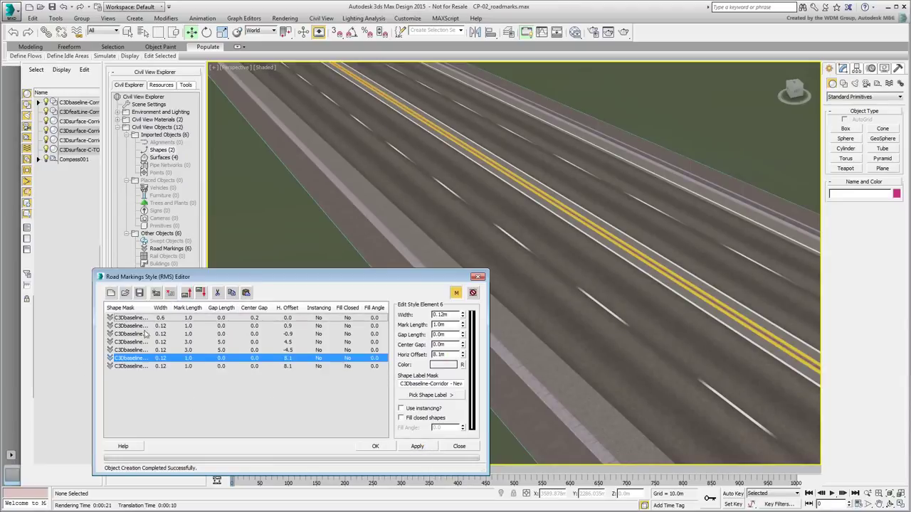
{"action": "left_click", "coordinate": [432, 355]}
{"action": "type", "text": "-"}
{"action": "left_click", "coordinate": [417, 446]}
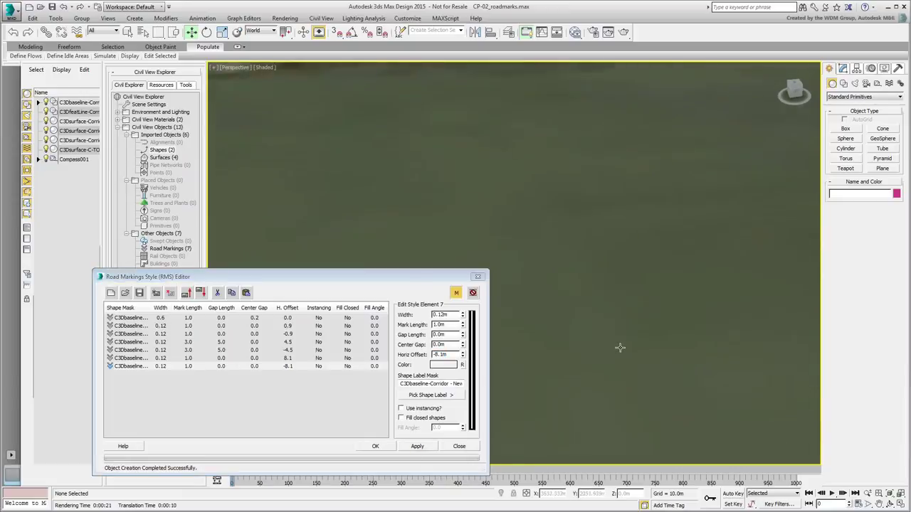
Render the perspective view looking along the road to check the markings, then close the render and return to the Road Markings Style Editor.
{"action": "scroll", "coordinate": [620, 347], "scroll_direction": "down", "scroll_amount": 2}
{"action": "left_click", "coordinate": [611, 358]}
{"action": "middle_click_drag", "start_coordinate": [611, 358], "coordinate": [644, 288], "text": "alt"}
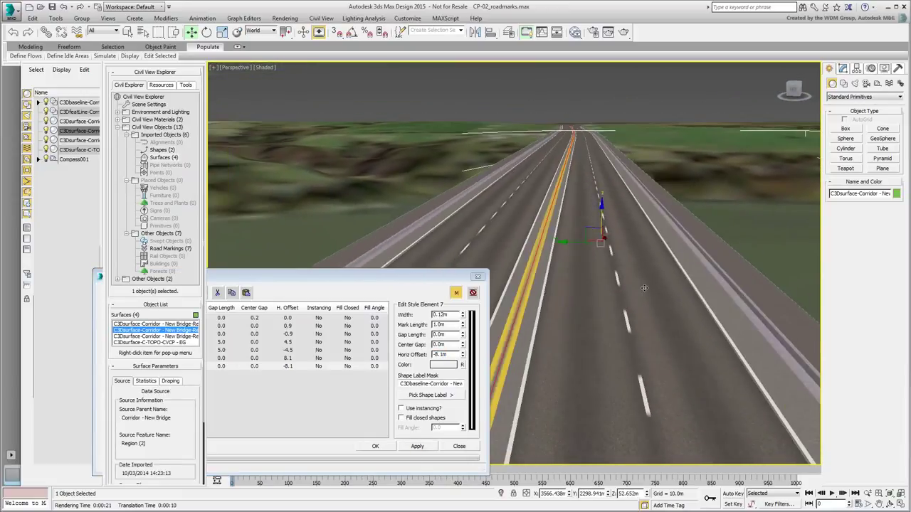
{"action": "left_click", "coordinate": [623, 32]}
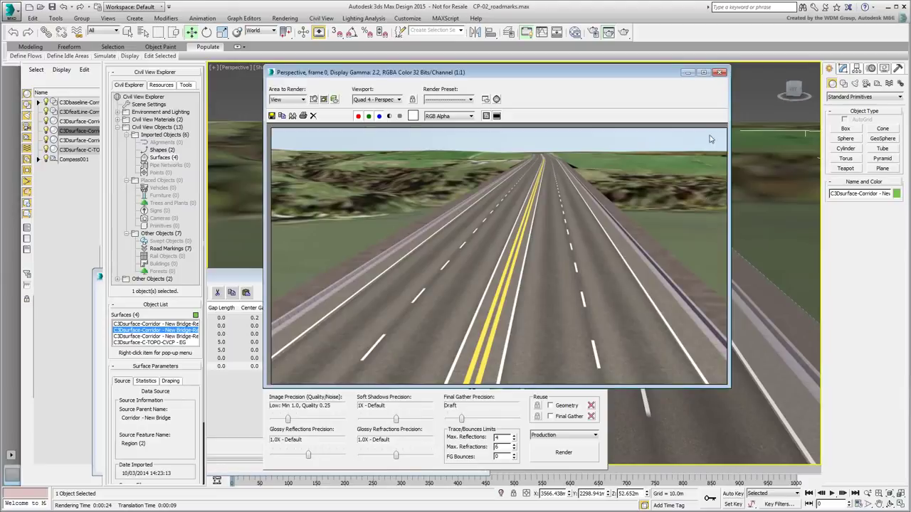
{"action": "left_click", "coordinate": [719, 73]}
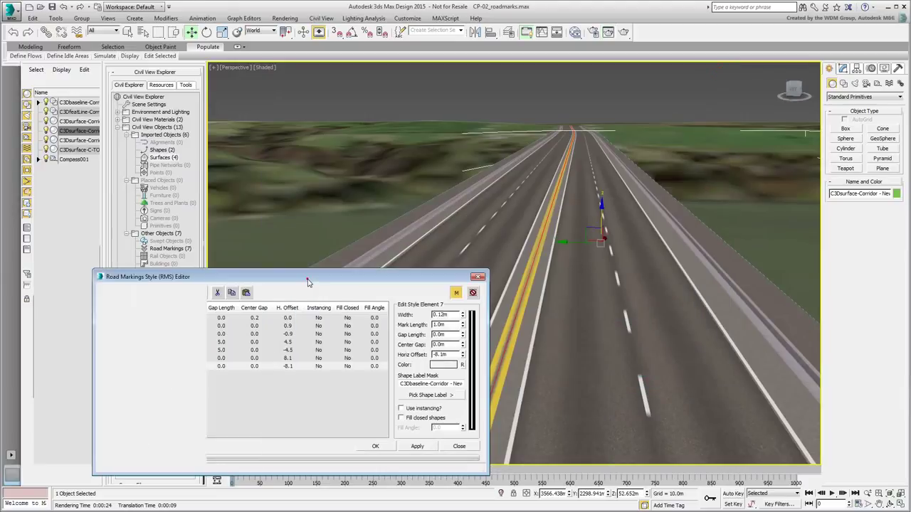
{"action": "left_click", "coordinate": [307, 278]}
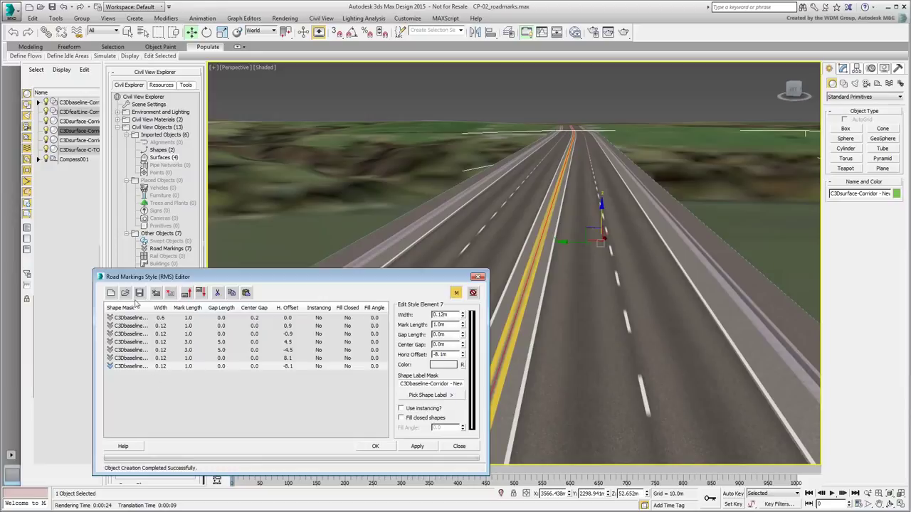
Save the road markings style as myRoadMarks in the Private Resource Kit and close the Road Markings Style Editor.
{"action": "left_click", "coordinate": [139, 293]}
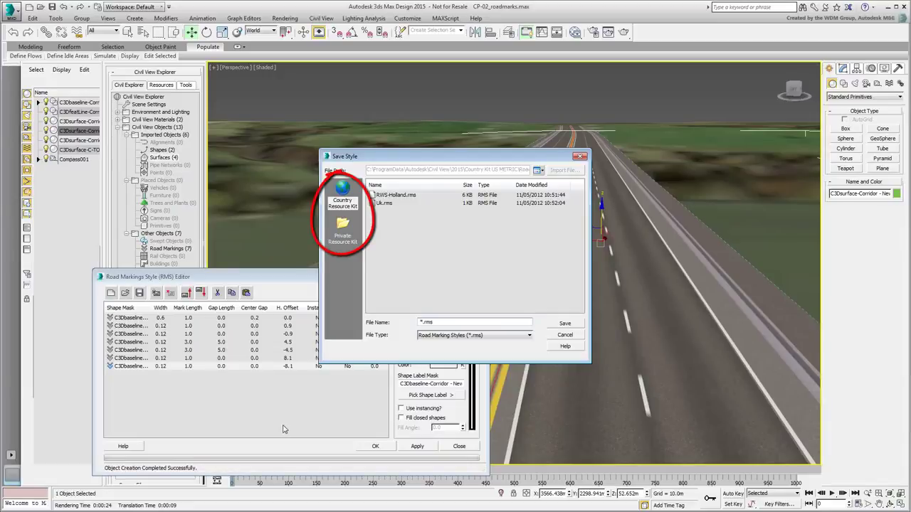
{"action": "left_click", "coordinate": [342, 236]}
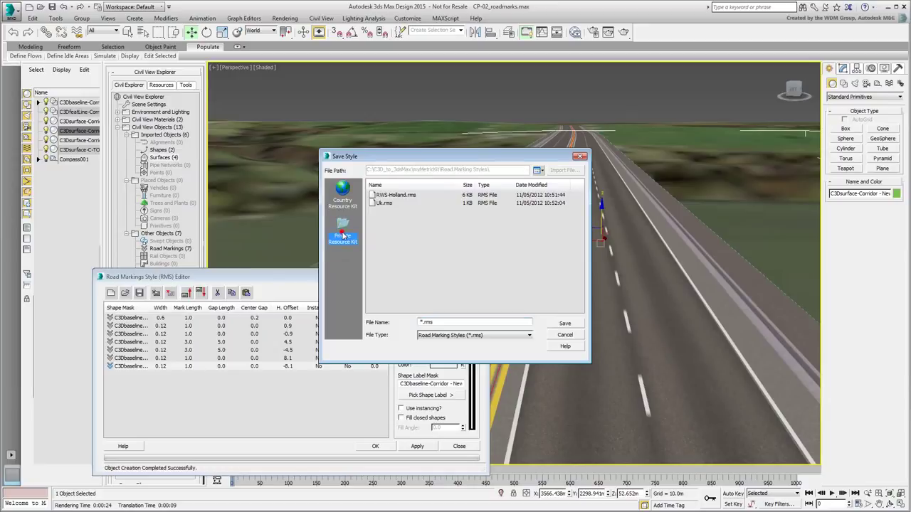
{"action": "double_click", "coordinate": [443, 322]}
{"action": "type", "text": "myRoadMarks"}
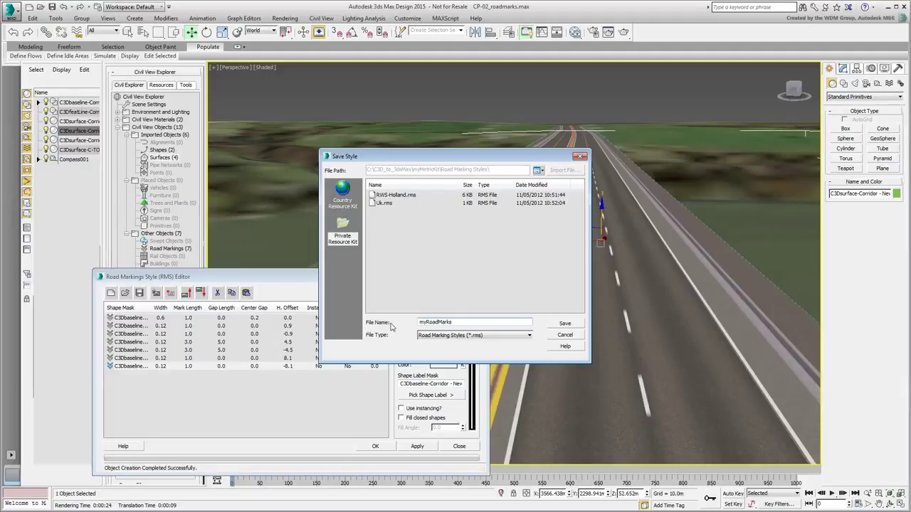
{"action": "left_click", "coordinate": [565, 323]}
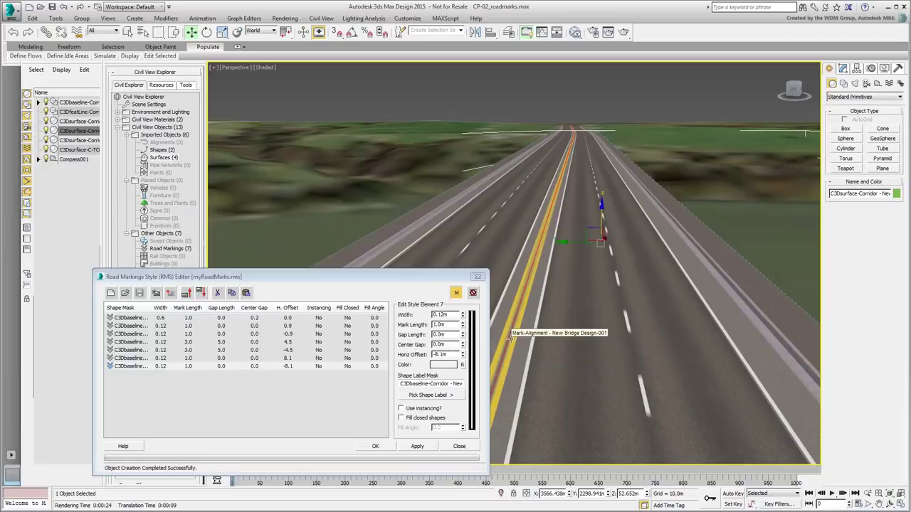
{"action": "left_click", "coordinate": [375, 446]}
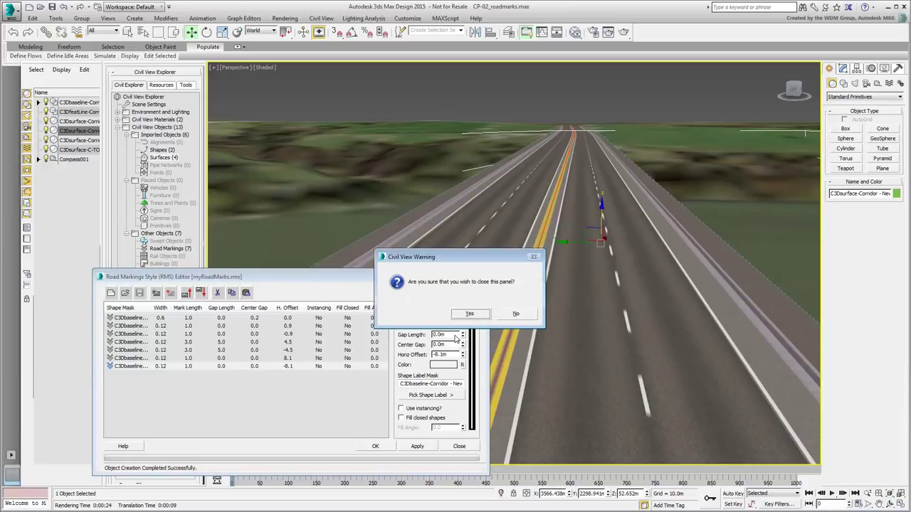
{"action": "left_click", "coordinate": [471, 315]}
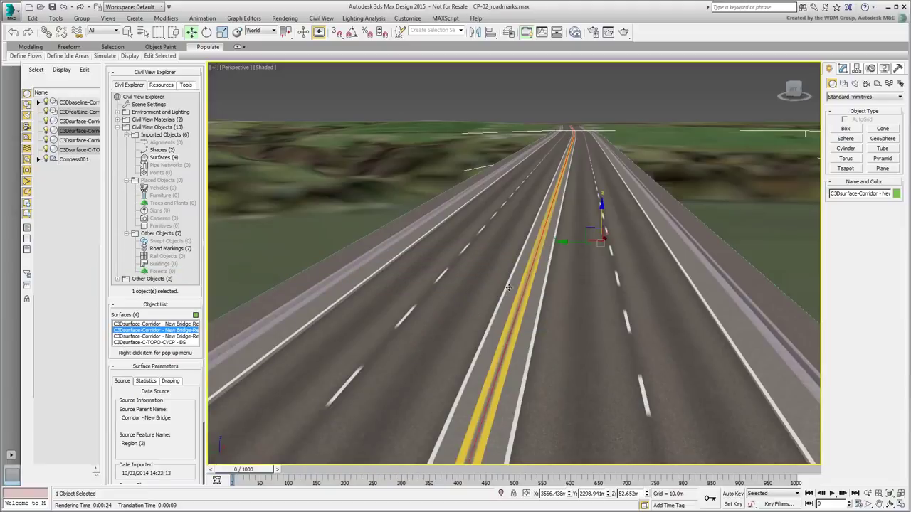
Draw a black plane about 610 m by 603 m on empty ground beside the terrain and isolate it.
{"action": "scroll", "coordinate": [500, 293], "scroll_direction": "down", "scroll_amount": 10}
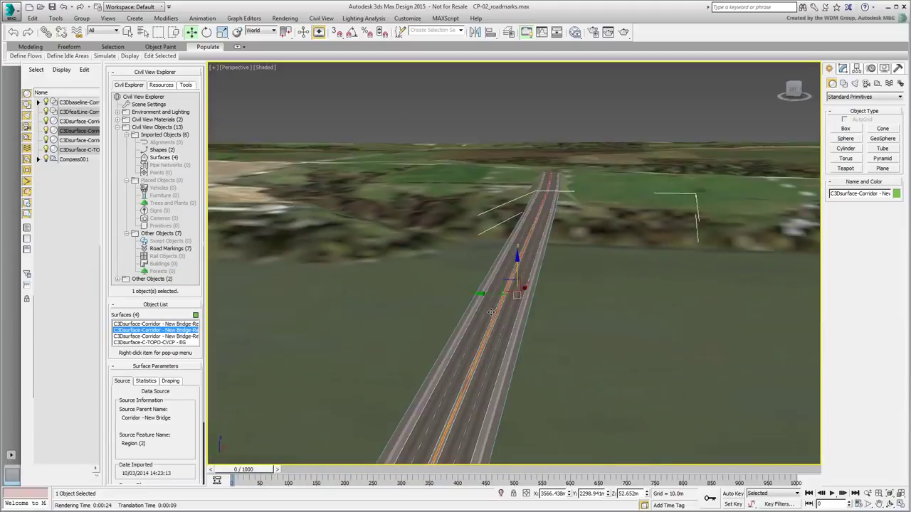
{"action": "middle_click_drag", "start_coordinate": [494, 311], "coordinate": [228, 410], "text": "alt"}
{"action": "scroll", "coordinate": [454, 365], "scroll_direction": "down", "scroll_amount": 8}
{"action": "scroll", "coordinate": [454, 366], "scroll_direction": "down", "scroll_amount": 4}
{"action": "middle_click_drag", "start_coordinate": [534, 360], "coordinate": [512, 368], "text": "alt"}
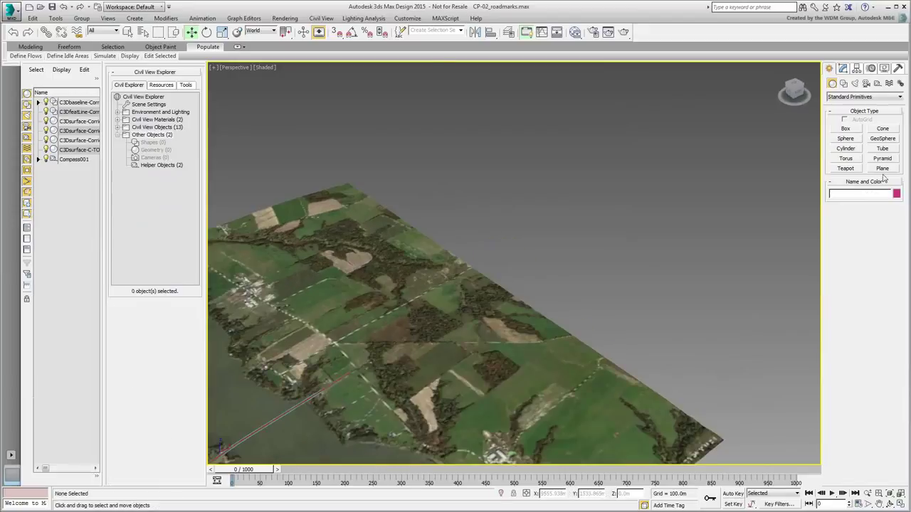
{"action": "left_click", "coordinate": [883, 168]}
{"action": "left_click_drag", "start_coordinate": [538, 251], "coordinate": [624, 255]}
{"action": "left_click", "coordinate": [896, 193]}
{"action": "left_click", "coordinate": [527, 282]}
{"action": "left_click", "coordinate": [502, 313]}
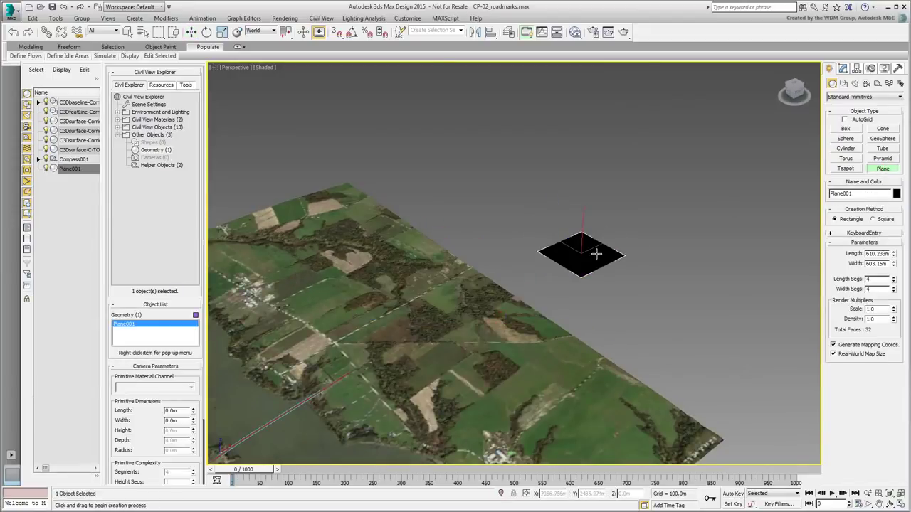
{"action": "key", "text": "alt+q"}
Draw an end-end-middle arc with a radius of about 245 m across the middle of the black plane.
{"action": "left_click", "coordinate": [843, 83]}
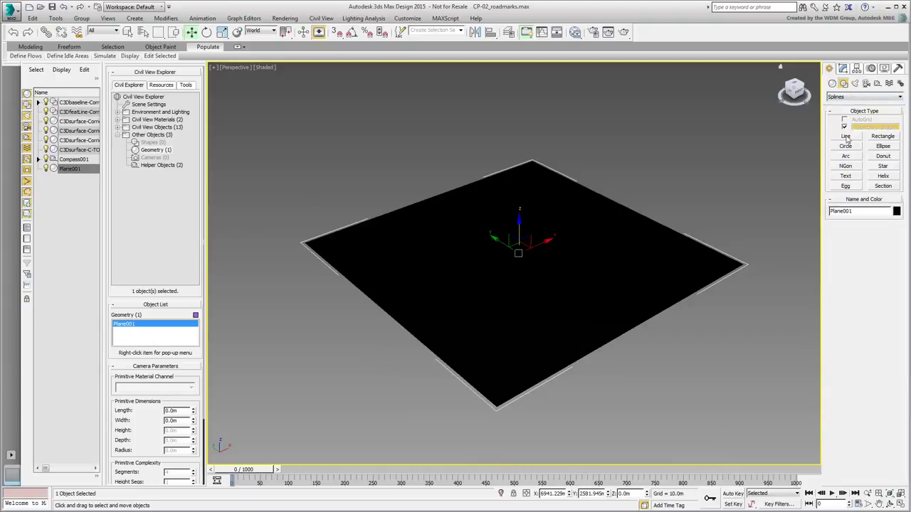
{"action": "left_click", "coordinate": [845, 156]}
{"action": "left_click_drag", "start_coordinate": [594, 272], "coordinate": [477, 256]}
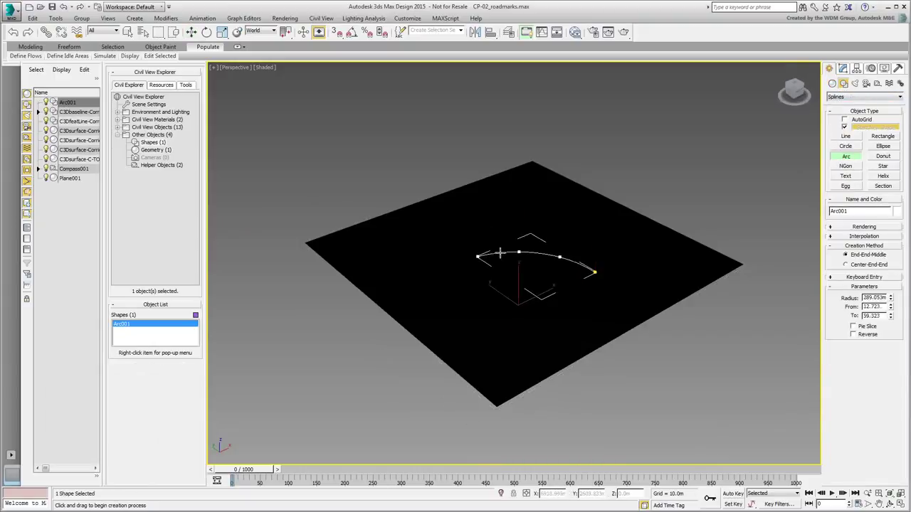
{"action": "left_click", "coordinate": [498, 255]}
{"action": "scroll", "coordinate": [524, 254], "scroll_direction": "up", "scroll_amount": 5}
{"action": "scroll", "coordinate": [491, 281], "scroll_direction": "down", "scroll_amount": 3}
{"action": "middle_click_drag", "start_coordinate": [490, 280], "coordinate": [497, 285]}
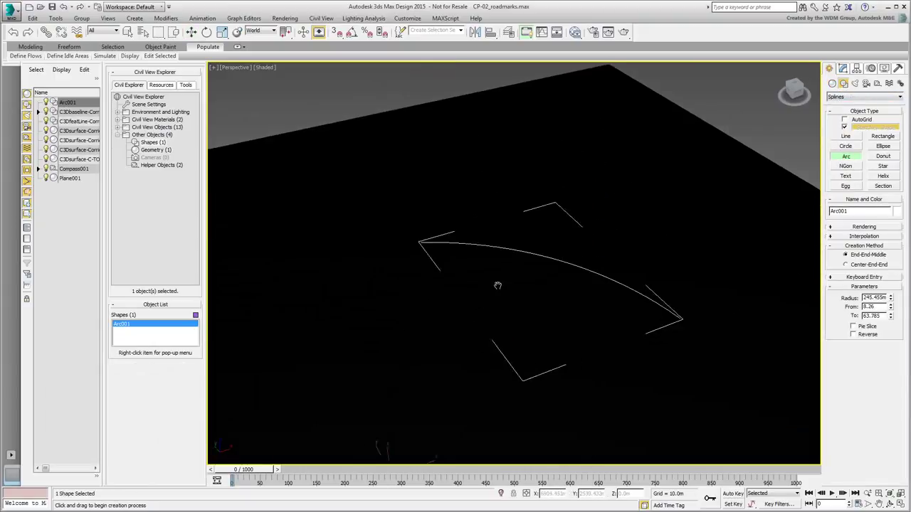
{"action": "scroll", "coordinate": [533, 293], "scroll_direction": "up", "scroll_amount": 4}
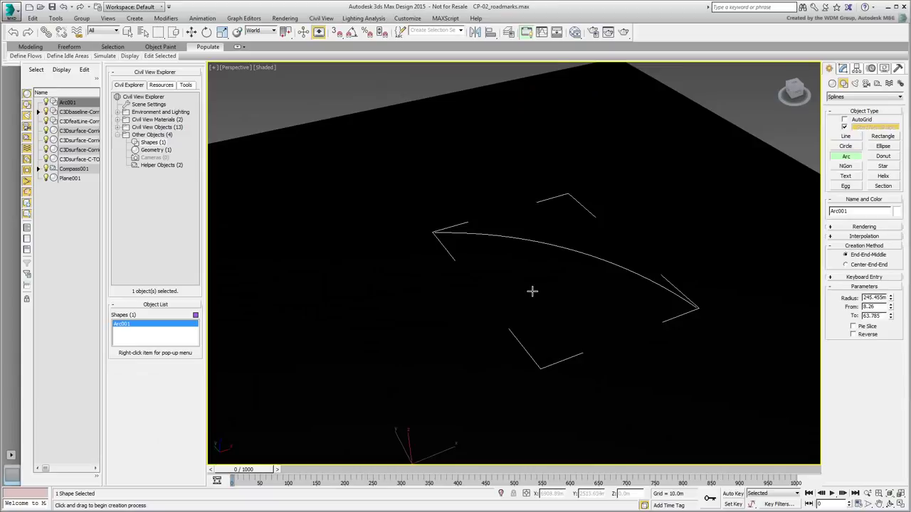
Open the Road Markings Style Editor, load myRoadMarks.rms from the Private Resource Kit, and turn on its M mode.
{"action": "left_click", "coordinate": [320, 18]}
{"action": "mouse_move", "coordinate": [331, 30]}
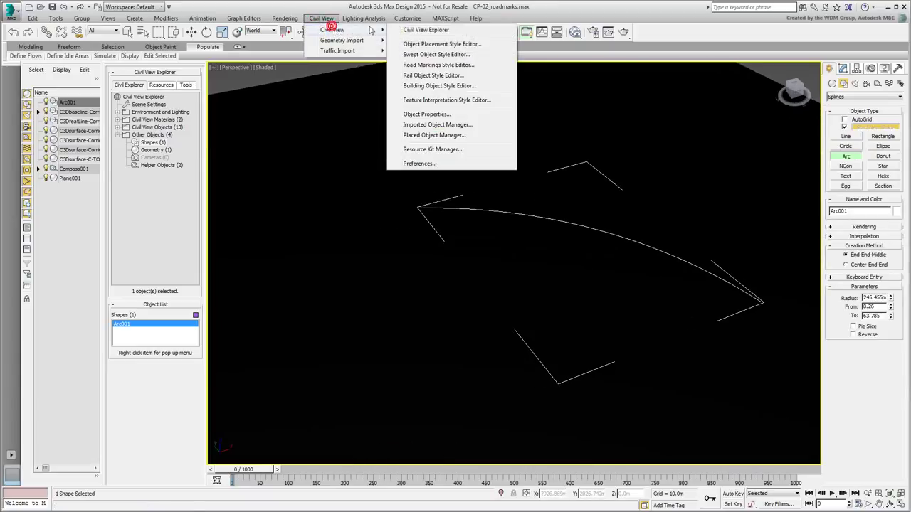
{"action": "left_click", "coordinate": [426, 65]}
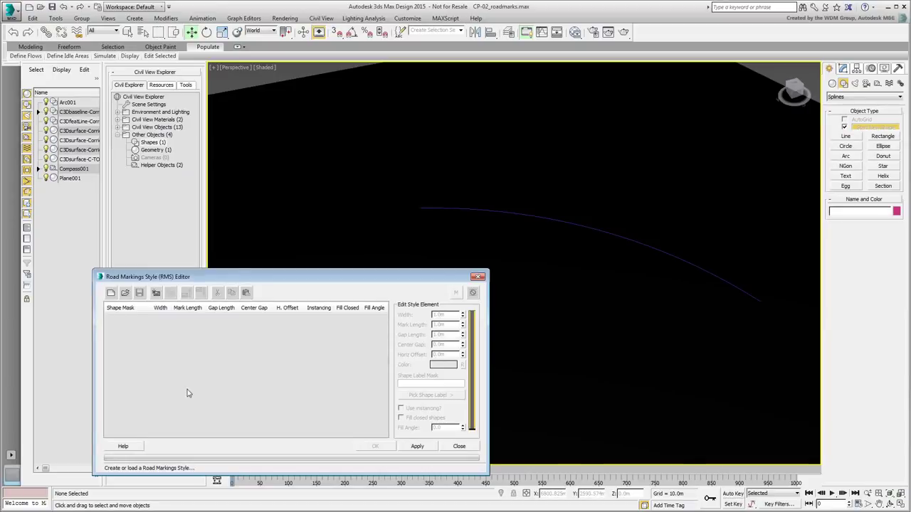
{"action": "left_click", "coordinate": [125, 293]}
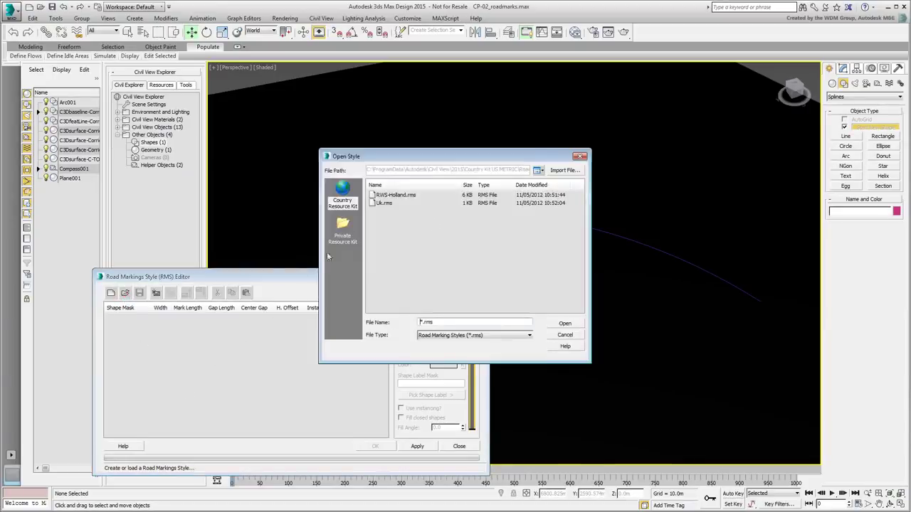
{"action": "left_click", "coordinate": [346, 232]}
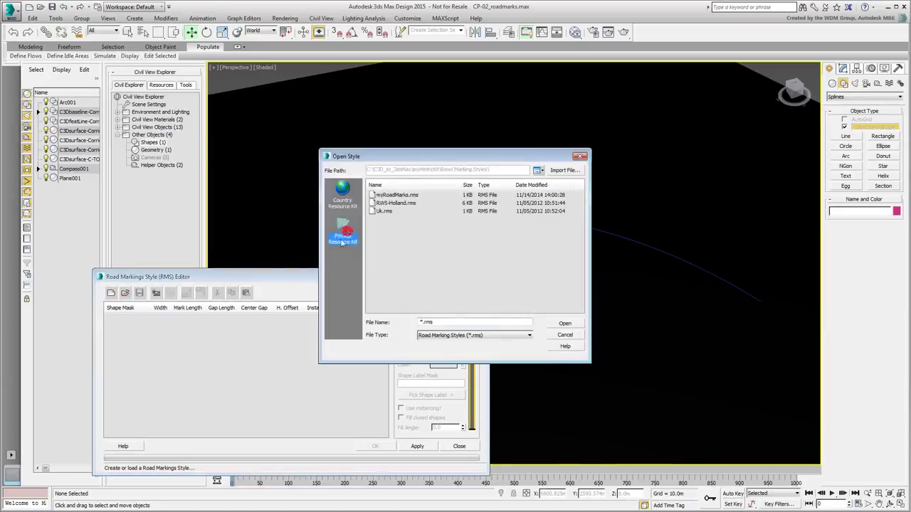
{"action": "left_click", "coordinate": [401, 195]}
{"action": "left_click", "coordinate": [571, 324]}
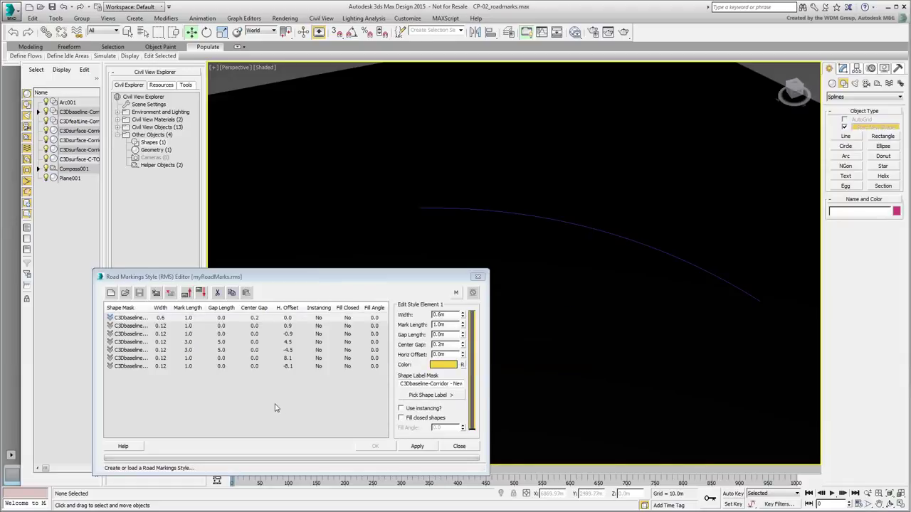
{"action": "left_click", "coordinate": [454, 293]}
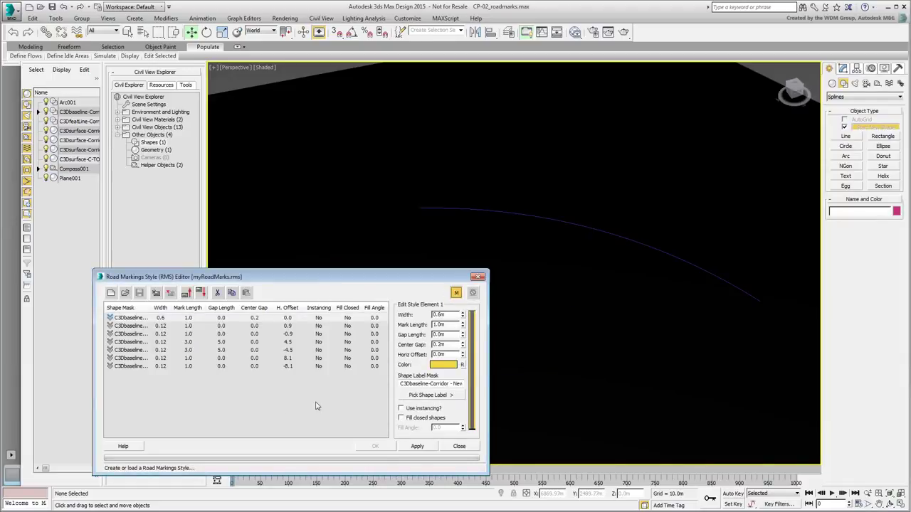
Pick Arc001 as the shape label for the first three marking elements, the centreline and the 0.9 m and -0.9 m lines.
{"action": "left_click", "coordinate": [125, 317]}
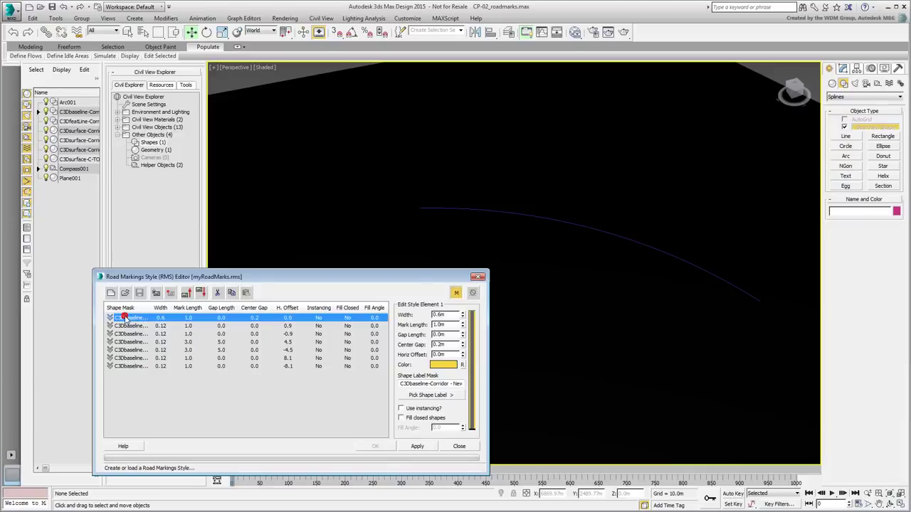
{"action": "left_click", "coordinate": [427, 395]}
{"action": "left_click", "coordinate": [558, 221]}
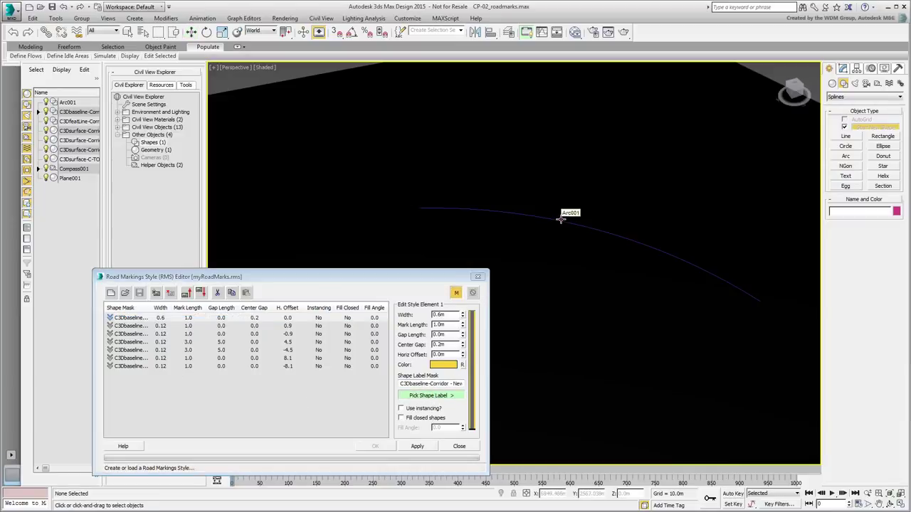
{"action": "left_click", "coordinate": [132, 325]}
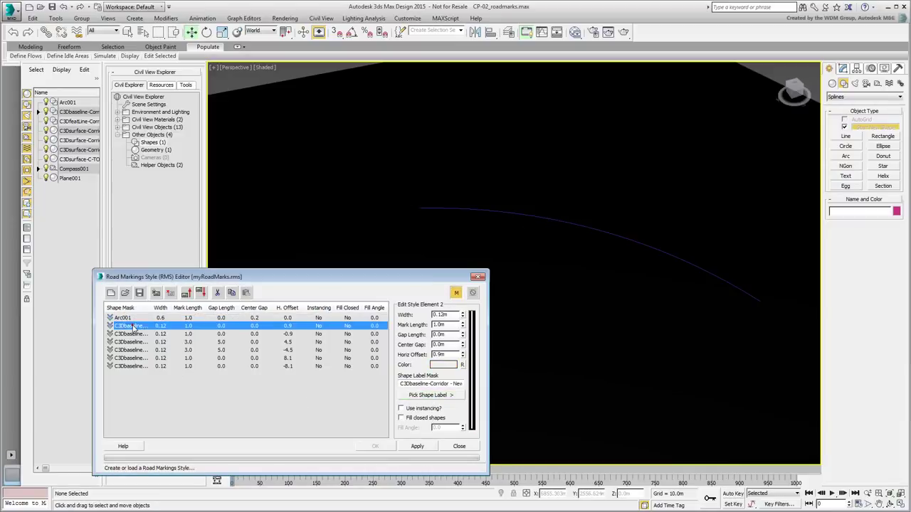
{"action": "left_click", "coordinate": [542, 217]}
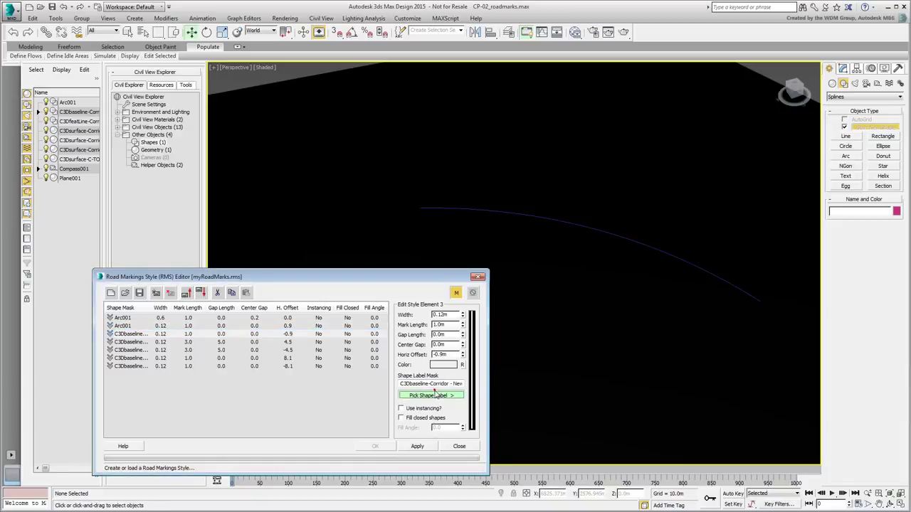
Pick Arc001 as the shape label for the two dashed lane elements at 4.5 m and -4.5 m.
{"action": "left_click", "coordinate": [132, 342]}
{"action": "left_click", "coordinate": [429, 394]}
{"action": "left_click", "coordinate": [541, 216]}
{"action": "left_click", "coordinate": [136, 350]}
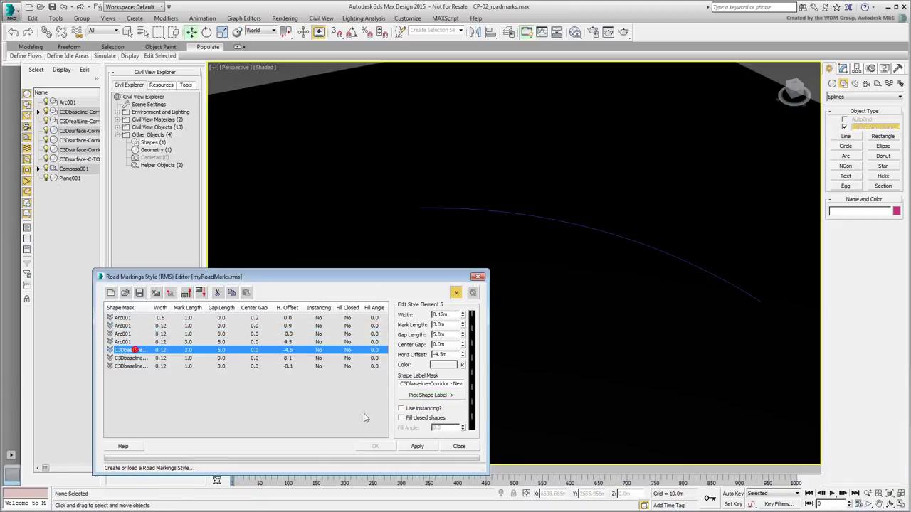
{"action": "left_click", "coordinate": [429, 395]}
{"action": "left_click", "coordinate": [542, 218]}
Pick Arc001 as the shape label for the edge line elements at 8.1 m and -8.1 m, and apply the style.
{"action": "left_click", "coordinate": [135, 358]}
{"action": "left_click", "coordinate": [424, 395]}
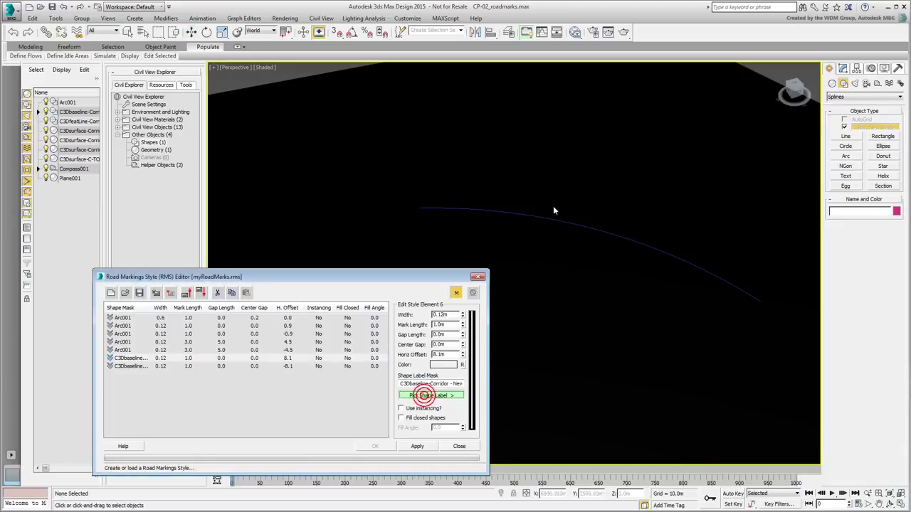
{"action": "left_click", "coordinate": [554, 214]}
{"action": "left_click", "coordinate": [132, 366]}
{"action": "left_click", "coordinate": [429, 394]}
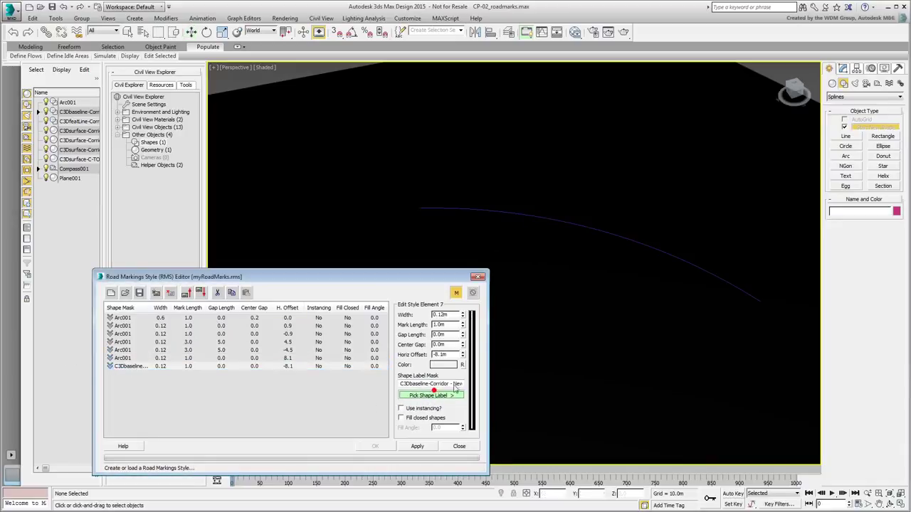
{"action": "left_click", "coordinate": [562, 222]}
{"action": "left_click", "coordinate": [417, 446]}
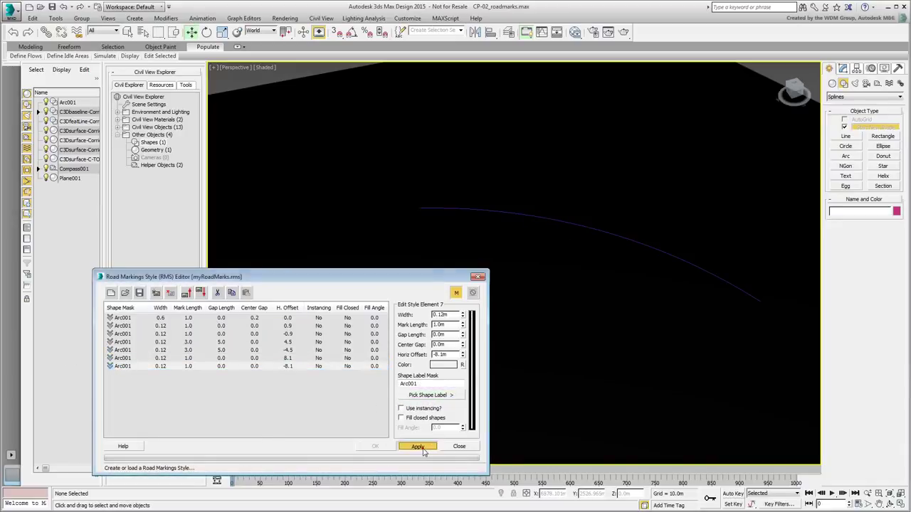
Render a close perspective view of the curved road markings to check them, and close the render.
{"action": "scroll", "coordinate": [572, 264], "scroll_direction": "up", "scroll_amount": 2}
{"action": "scroll", "coordinate": [571, 280], "scroll_direction": "up", "scroll_amount": 4}
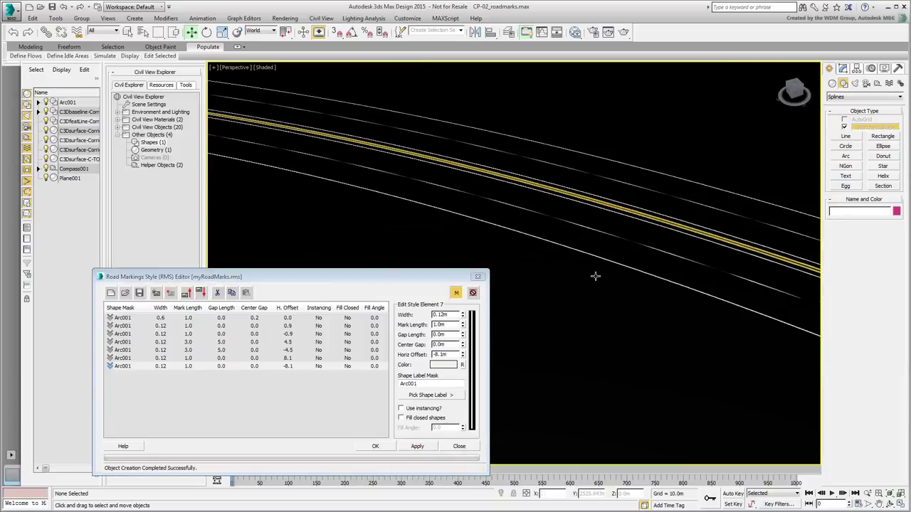
{"action": "middle_click_drag", "start_coordinate": [595, 276], "coordinate": [717, 153]}
{"action": "left_click", "coordinate": [608, 31]}
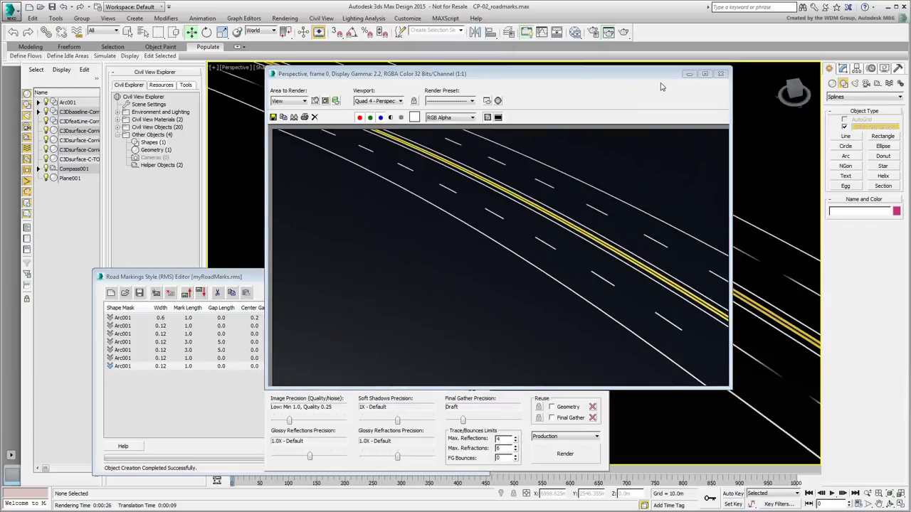
{"action": "left_click", "coordinate": [720, 73]}
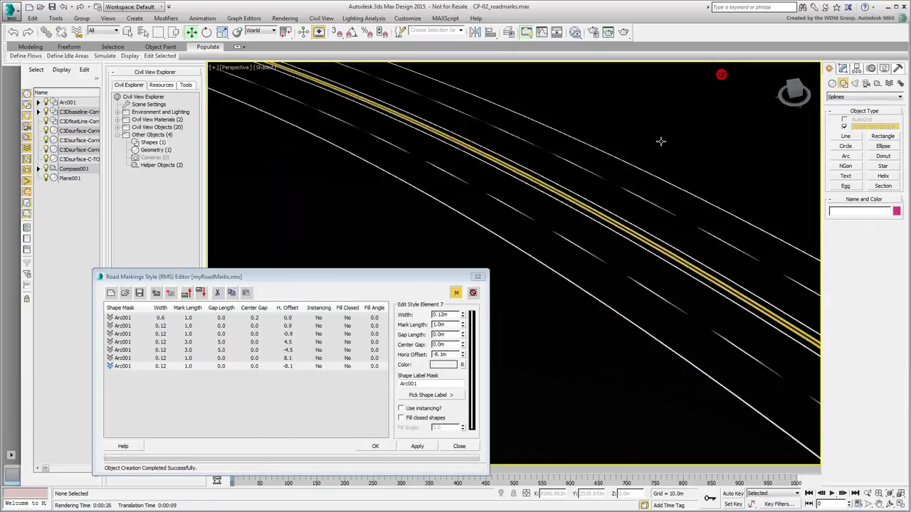
Close the style editor without saving the style changes, and delete the test plane, the arc and its road markings.
{"action": "left_click", "coordinate": [459, 446]}
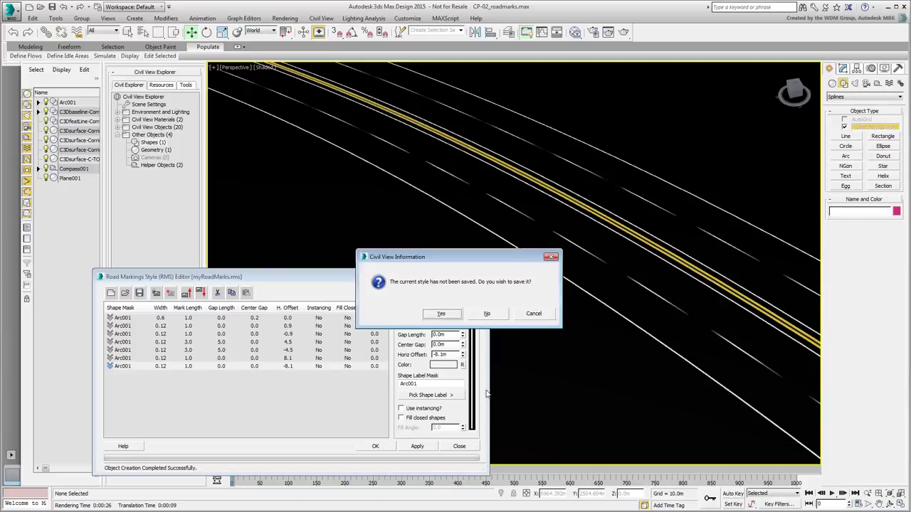
{"action": "left_click", "coordinate": [489, 314]}
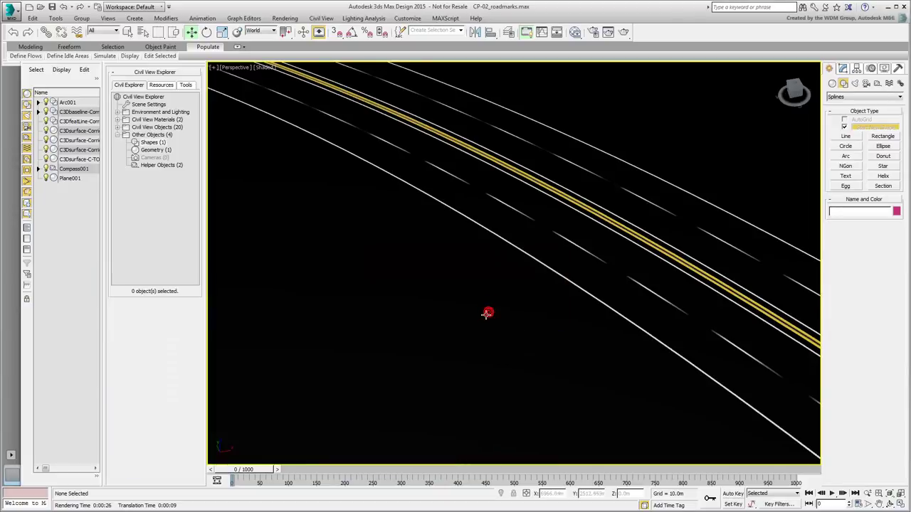
{"action": "scroll", "coordinate": [502, 225], "scroll_direction": "down", "scroll_amount": 10}
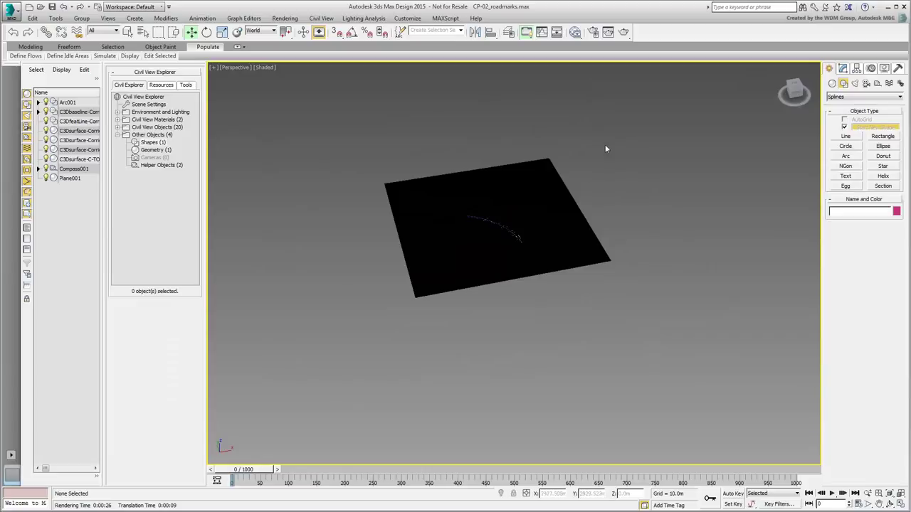
{"action": "left_click_drag", "start_coordinate": [393, 311], "coordinate": [394, 309]}
{"action": "key", "text": "Delete"}
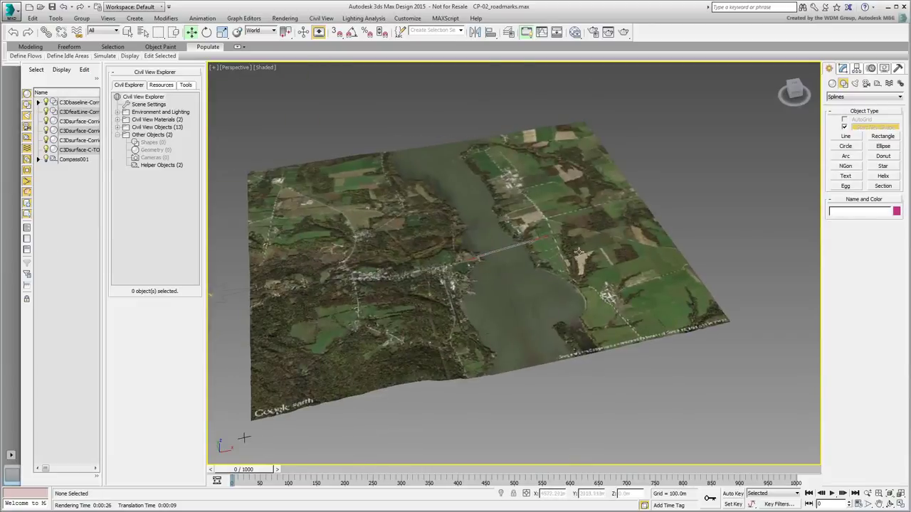
{"action": "scroll", "coordinate": [494, 253], "scroll_direction": "up", "scroll_amount": 6}
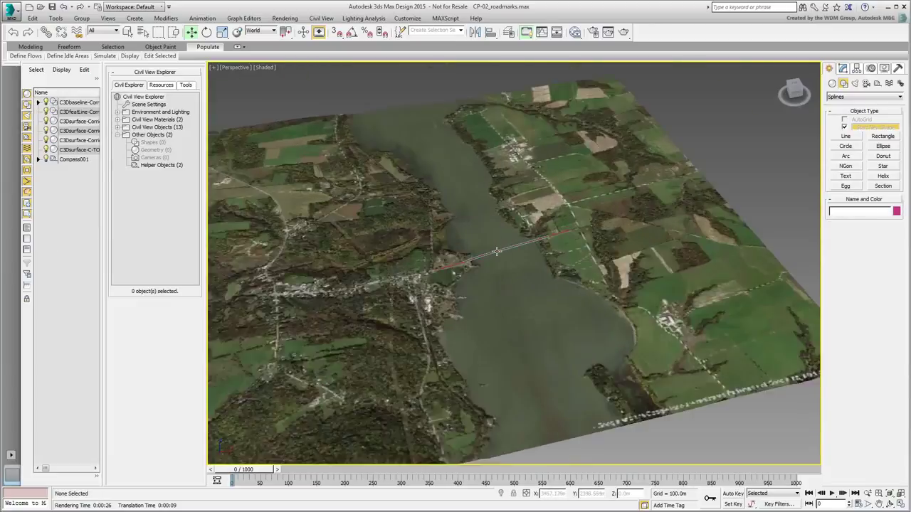
Examine the road markings along the bridge from close, low angles to check how they sit on the corridor surface.
{"action": "left_click", "coordinate": [505, 248]}
{"action": "middle_click_drag", "start_coordinate": [566, 241], "coordinate": [432, 293], "text": "alt"}
{"action": "scroll", "coordinate": [488, 258], "scroll_direction": "up", "scroll_amount": 5}
{"action": "scroll", "coordinate": [433, 293], "scroll_direction": "up", "scroll_amount": 5}
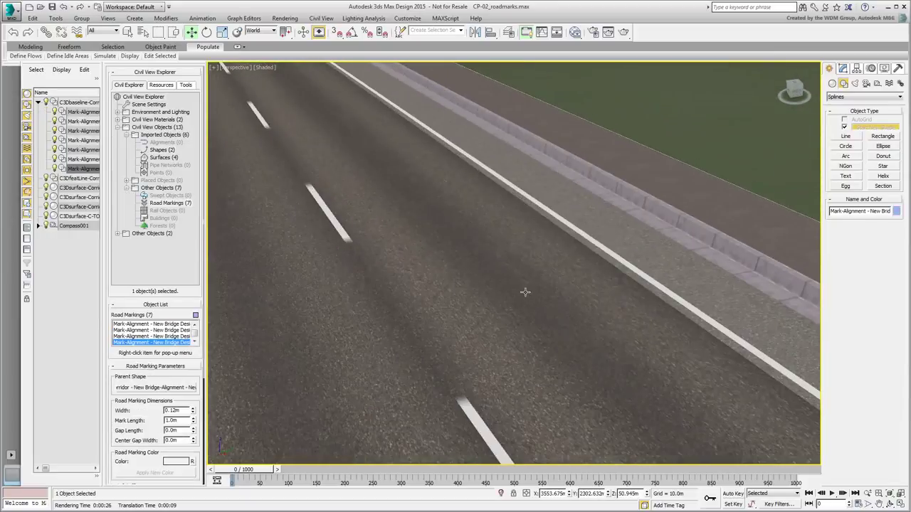
{"action": "scroll", "coordinate": [547, 223], "scroll_direction": "down", "scroll_amount": 3}
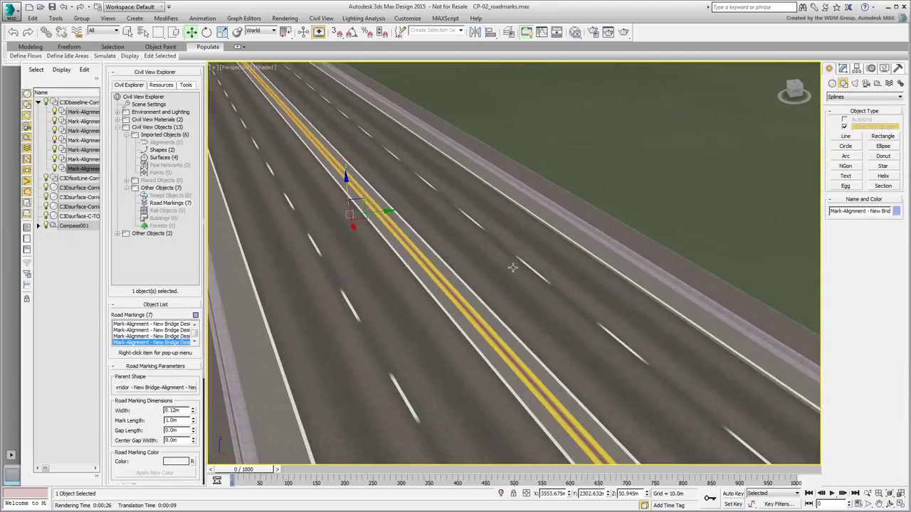
{"action": "left_click", "coordinate": [527, 263]}
{"action": "scroll", "coordinate": [535, 245], "scroll_direction": "up", "scroll_amount": 2}
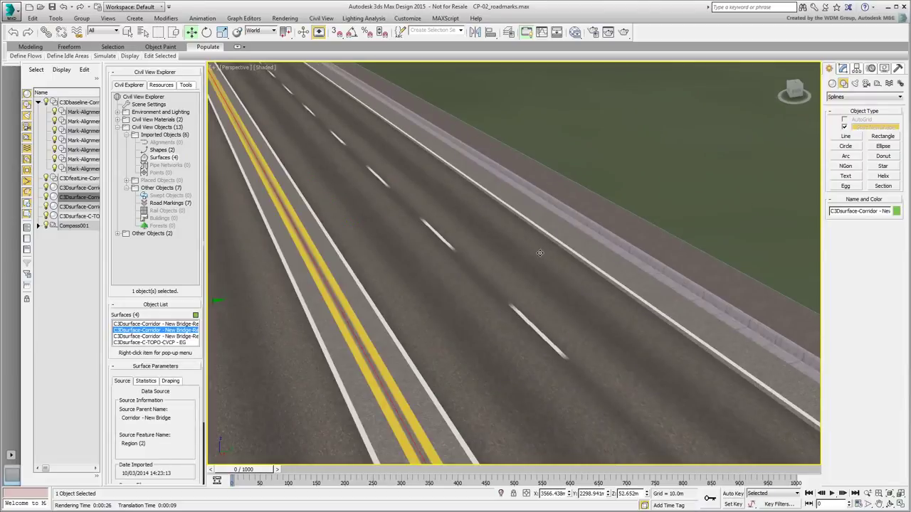
{"action": "middle_click_drag", "start_coordinate": [539, 253], "coordinate": [518, 234], "text": "alt"}
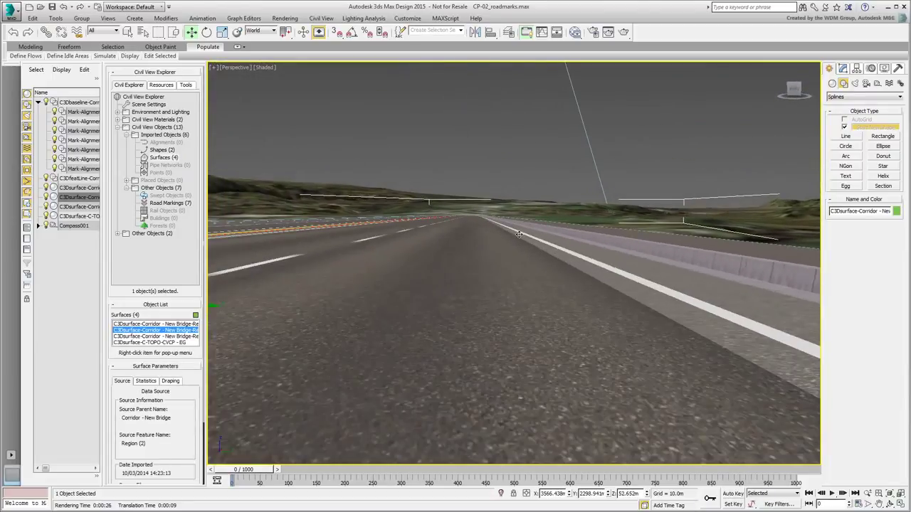
{"action": "scroll", "coordinate": [518, 235], "scroll_direction": "up", "scroll_amount": 6}
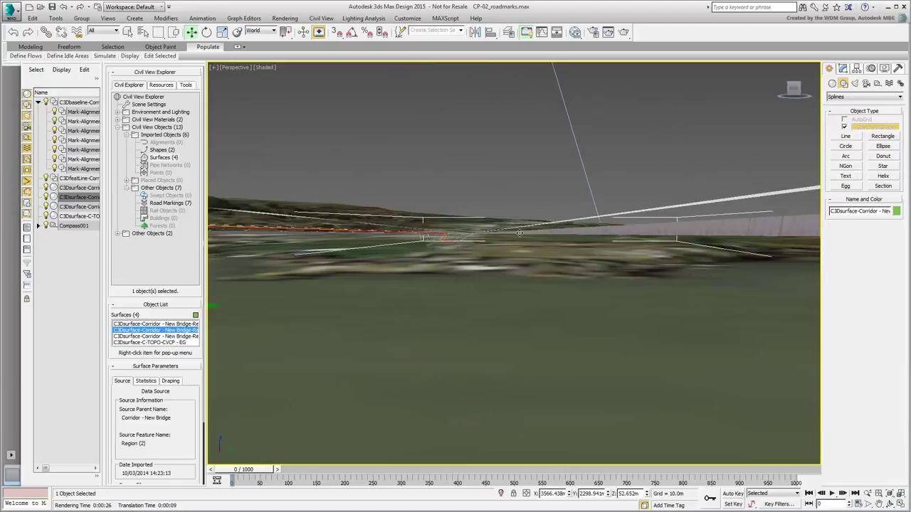
{"action": "scroll", "coordinate": [520, 233], "scroll_direction": "down", "scroll_amount": 2}
{"action": "scroll", "coordinate": [517, 233], "scroll_direction": "up", "scroll_amount": 2}
{"action": "scroll", "coordinate": [515, 234], "scroll_direction": "down", "scroll_amount": 2}
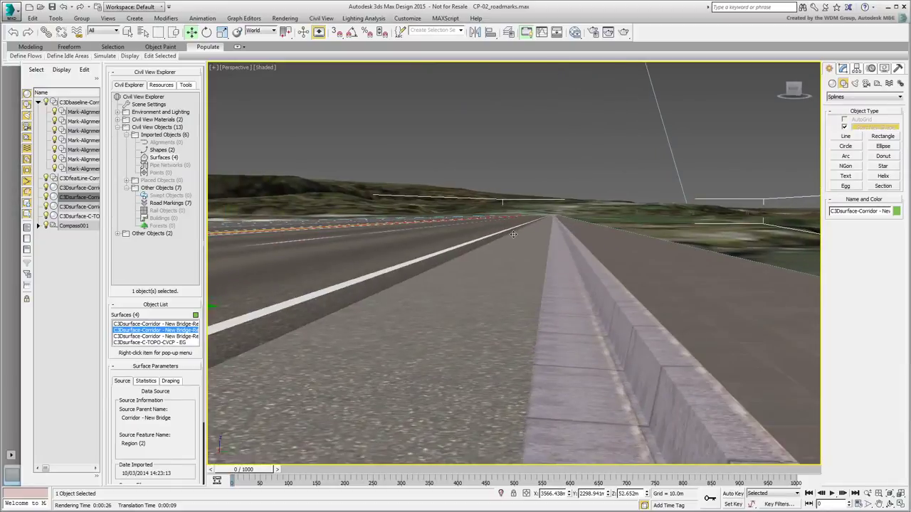
{"action": "middle_click_drag", "start_coordinate": [513, 234], "coordinate": [502, 296], "text": "alt"}
{"action": "scroll", "coordinate": [524, 233], "scroll_direction": "up", "scroll_amount": 2}
{"action": "scroll", "coordinate": [524, 234], "scroll_direction": "up", "scroll_amount": 1}
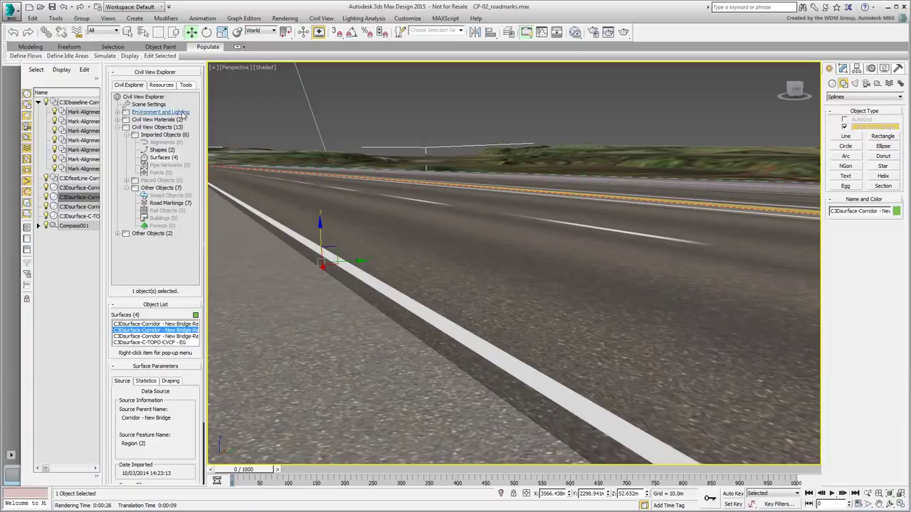
Expand the corridor baseline's child objects in the scene list and widen the list to show the full marking names.
{"action": "left_click", "coordinate": [38, 102]}
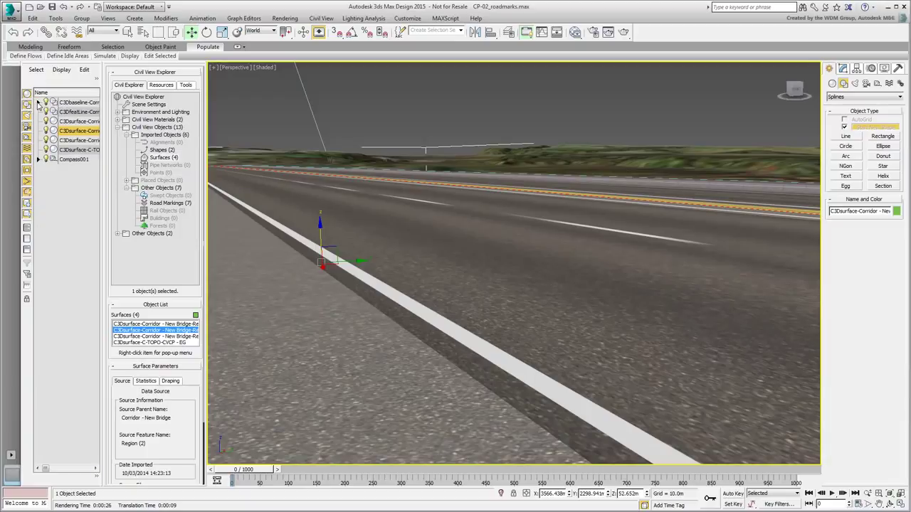
{"action": "left_click", "coordinate": [37, 102]}
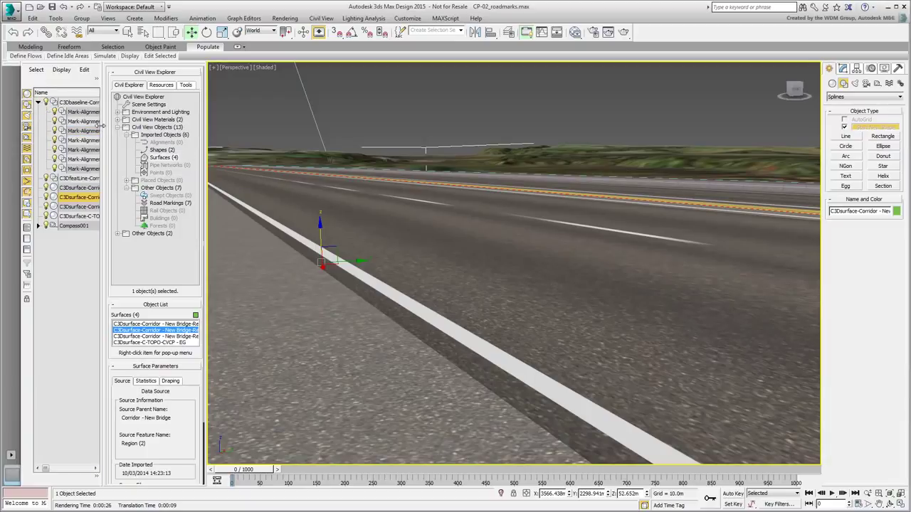
{"action": "left_click_drag", "start_coordinate": [103, 125], "coordinate": [170, 156]}
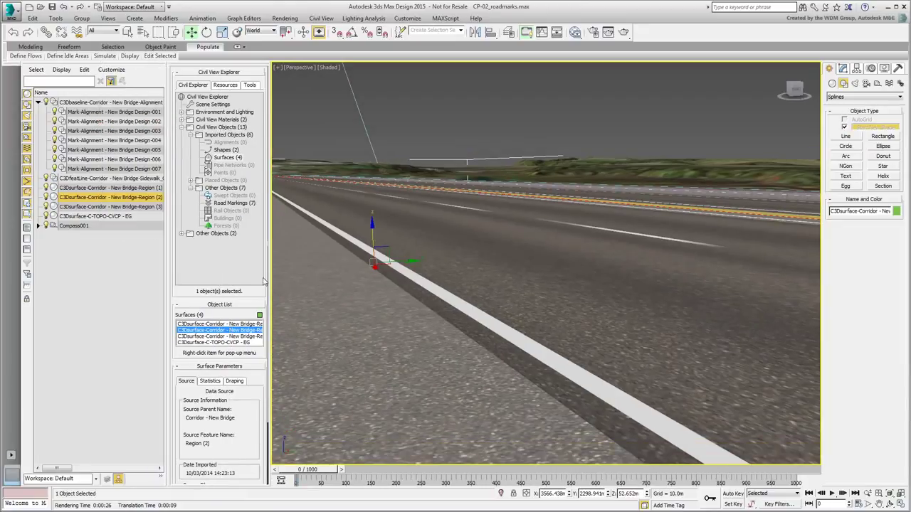
Select road markings 001 to 007 one after another to identify which line each one represents.
{"action": "left_click", "coordinate": [87, 113]}
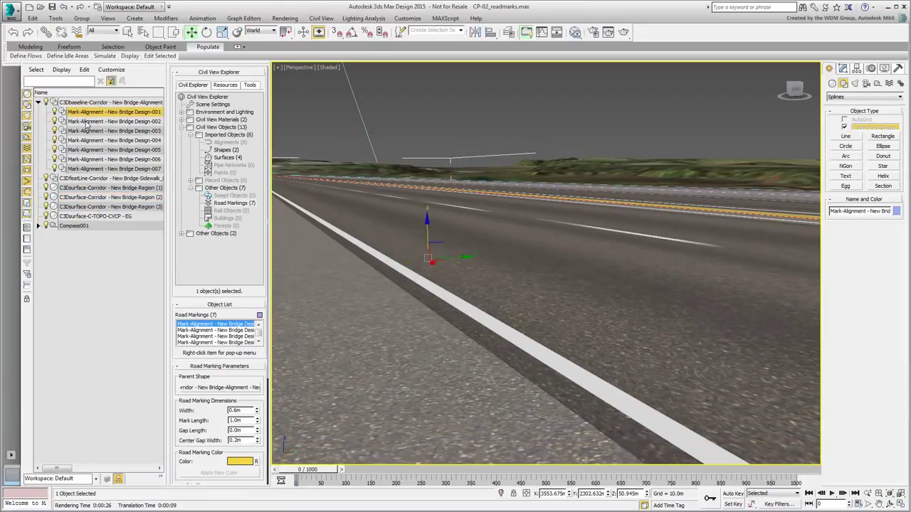
{"action": "left_click", "coordinate": [83, 116]}
{"action": "left_click", "coordinate": [84, 131]}
{"action": "left_click", "coordinate": [86, 140]}
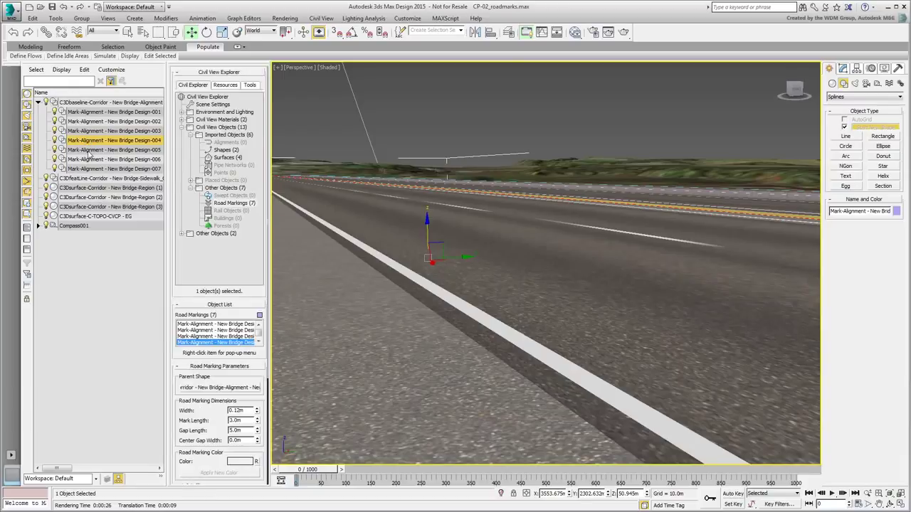
{"action": "left_click", "coordinate": [87, 149]}
{"action": "left_click", "coordinate": [87, 159]}
{"action": "left_click", "coordinate": [89, 169]}
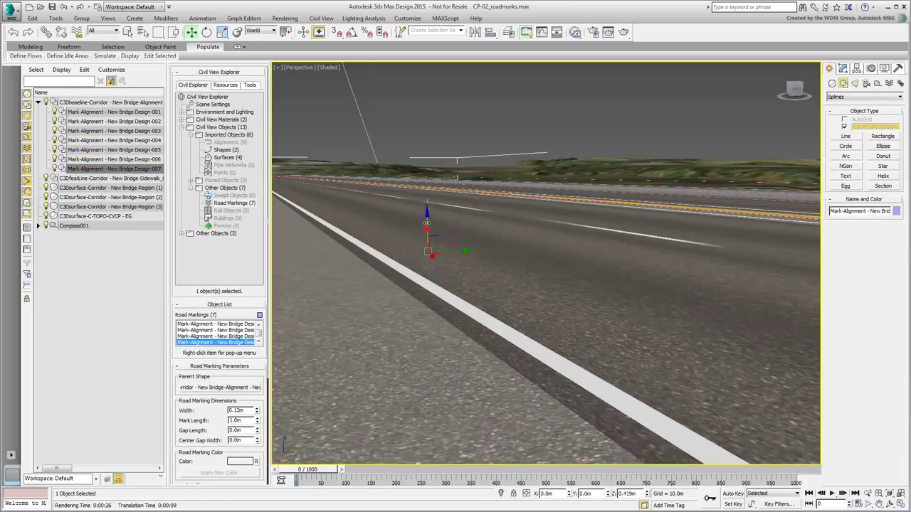
Select edge line markings 006 and 007 together and lower them with repeated relative Z offsets of -0.05 m.
{"action": "left_click", "coordinate": [122, 161]}
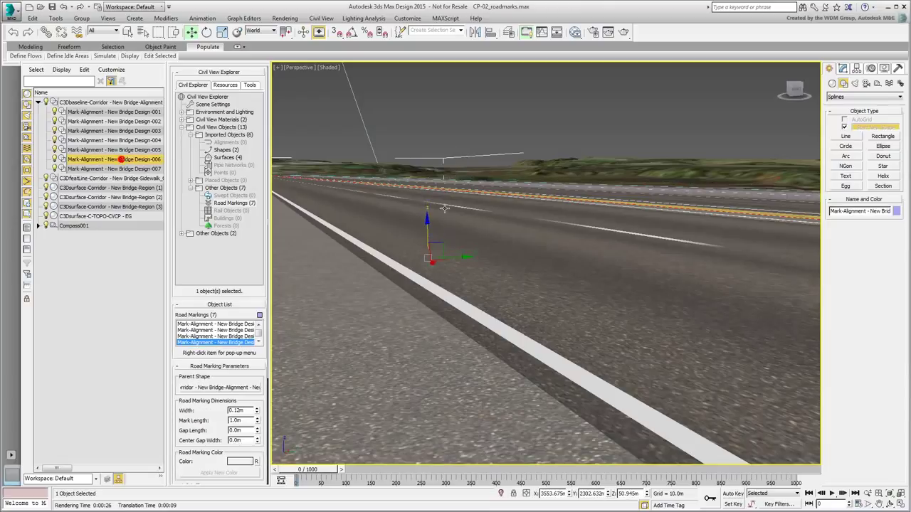
{"action": "left_click_drag", "start_coordinate": [427, 233], "coordinate": [429, 231]}
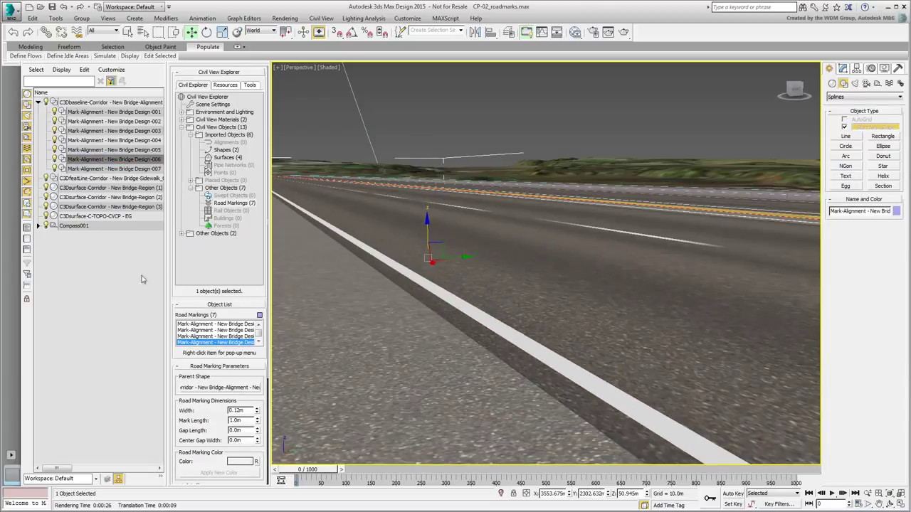
{"action": "left_click", "coordinate": [91, 169], "text": "ctrl"}
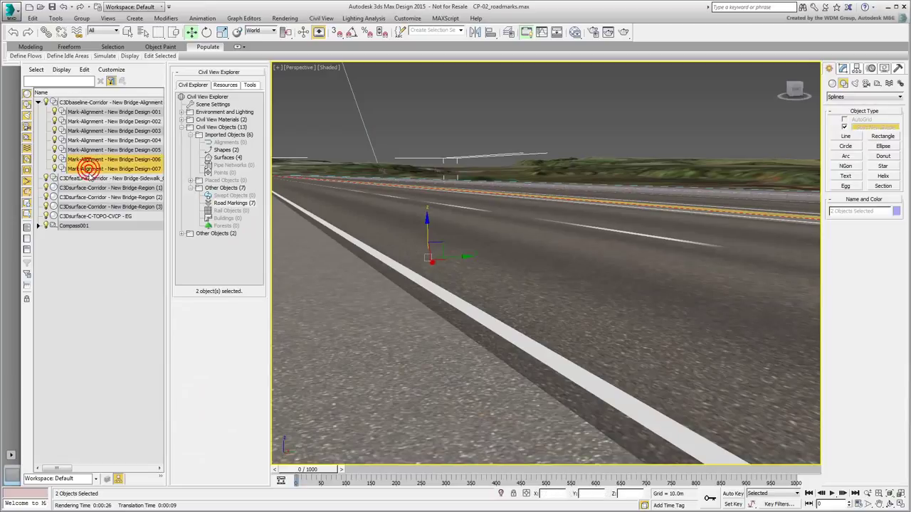
{"action": "left_click", "coordinate": [526, 493]}
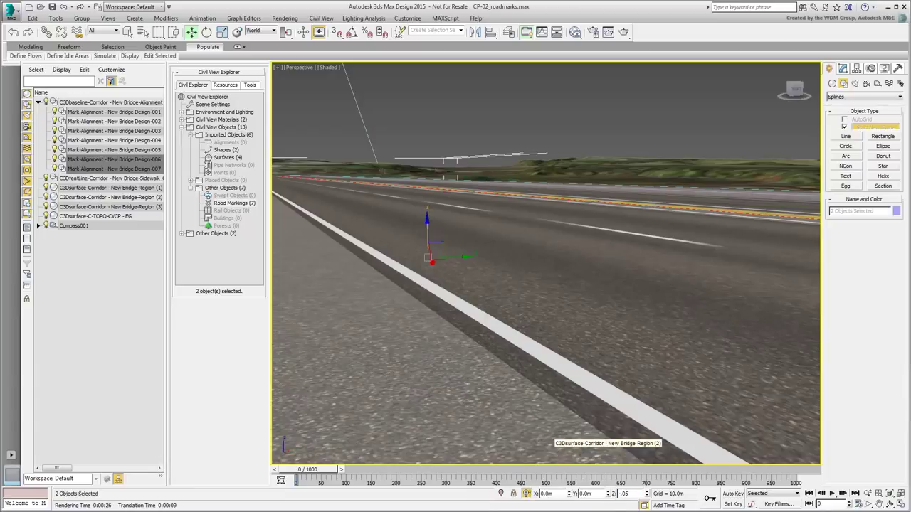
{"action": "type", "text": "-.05"}
{"action": "key", "text": "Return"}
{"action": "type", "text": "-.05"}
{"action": "key", "text": "Return"}
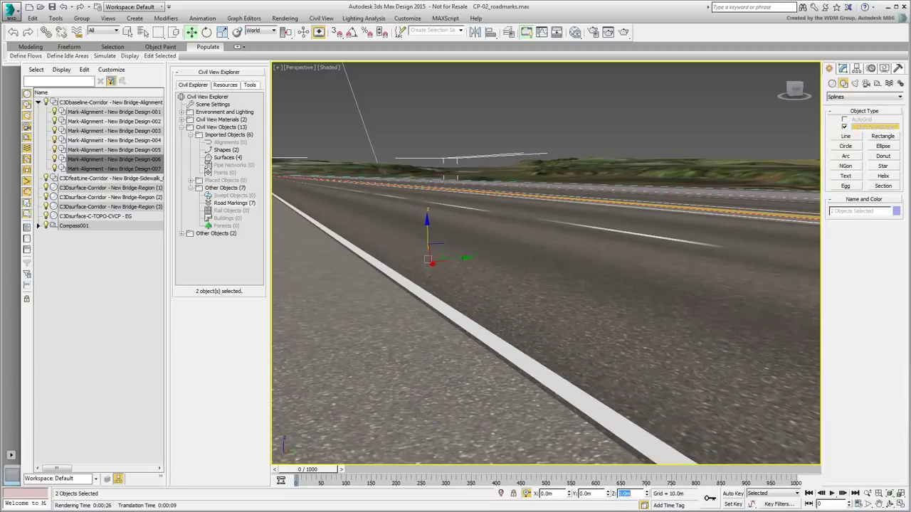
Select dashed lane markings 004 and 005 and lower them toward the road surface with a relative Z offset.
{"action": "middle_click_drag", "start_coordinate": [748, 254], "coordinate": [790, 278]}
{"action": "left_click", "coordinate": [118, 150]}
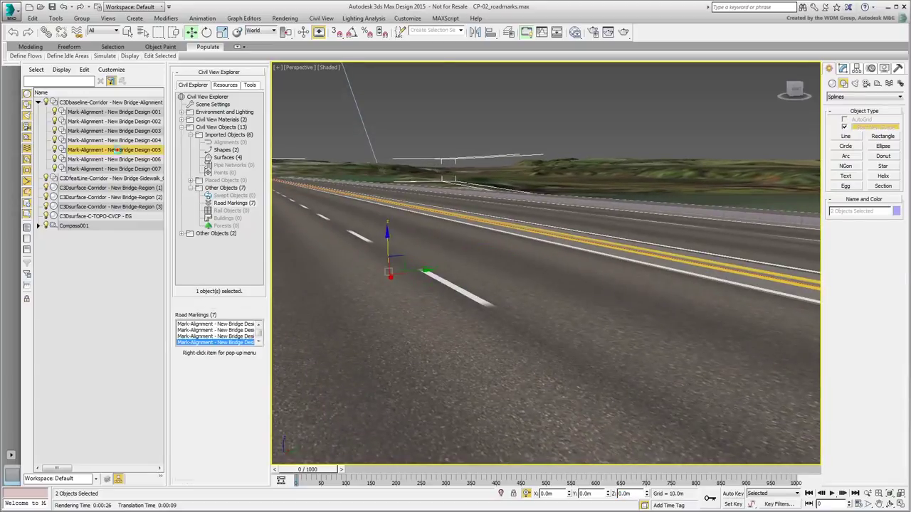
{"action": "left_click", "coordinate": [118, 140], "text": "ctrl"}
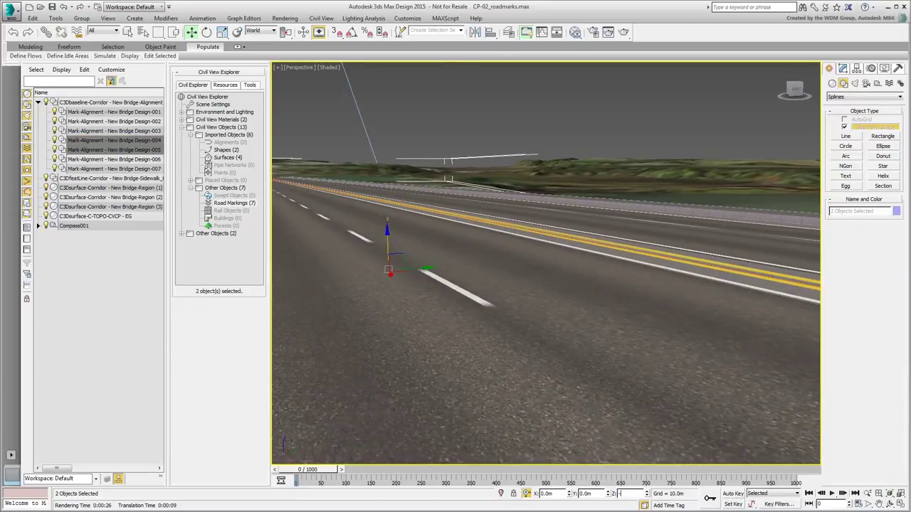
{"action": "left_click", "coordinate": [624, 493]}
Select inner white line markings 002 and 003 and lower them toward the road surface with relative Z offsets of -0.05 m.
{"action": "middle_click_drag", "start_coordinate": [641, 278], "coordinate": [605, 302]}
{"action": "left_click", "coordinate": [96, 131]}
{"action": "left_click", "coordinate": [95, 122], "text": "ctrl"}
{"action": "scroll", "coordinate": [565, 294], "scroll_direction": "up", "scroll_amount": 3}
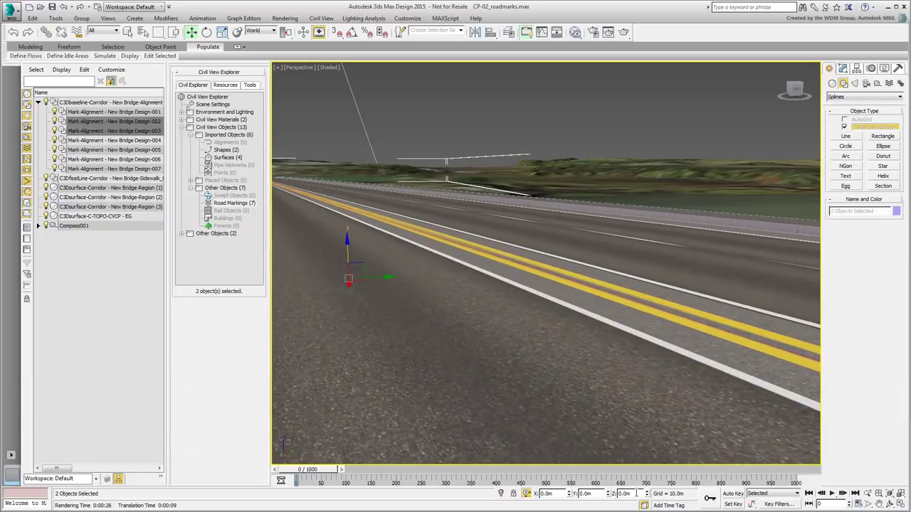
{"action": "double_click", "coordinate": [636, 492]}
{"action": "type", "text": "-1"}
{"action": "key", "text": "Return"}
{"action": "type", "text": ".05"}
{"action": "key", "text": "Return"}
{"action": "key", "text": "Return"}
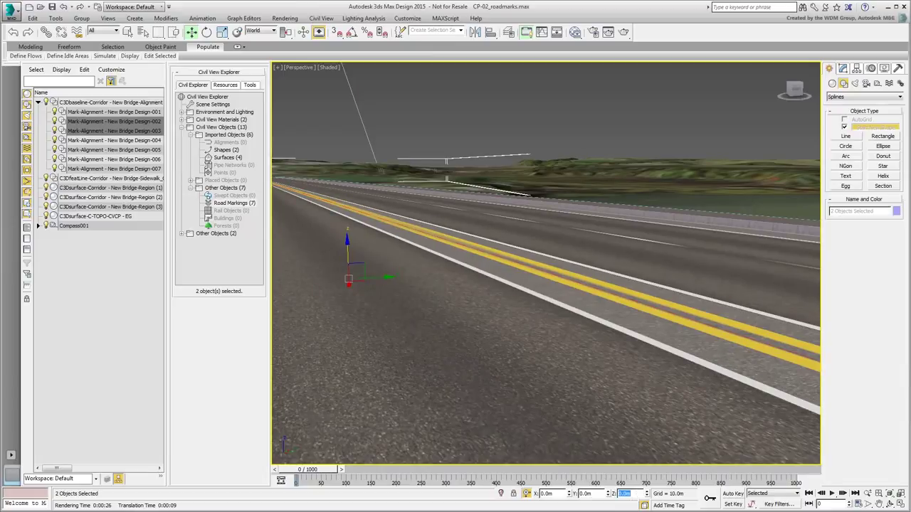
Check the markings farther along the bridge and raise pairs 002-003, 004-005, 006-007 and centre line 001 slightly in Z to clear the surface.
{"action": "scroll", "coordinate": [543, 272], "scroll_direction": "down", "scroll_amount": 6}
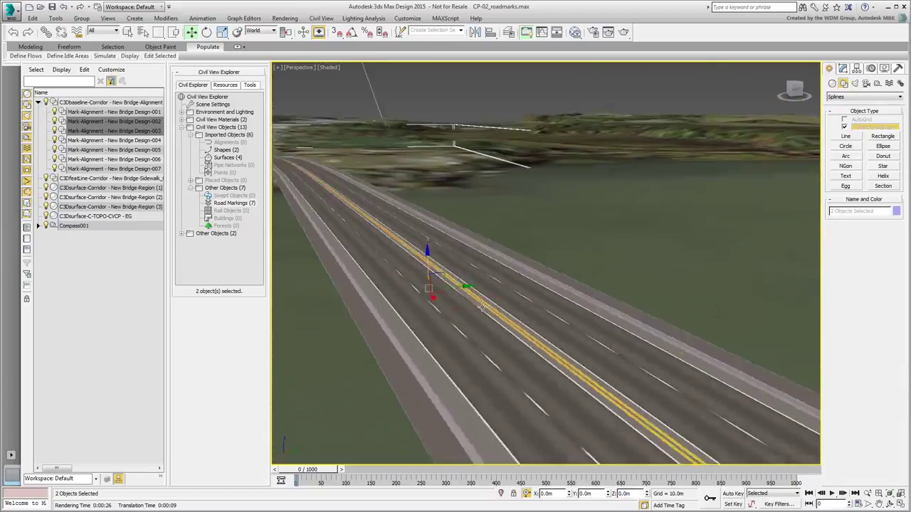
{"action": "scroll", "coordinate": [380, 196], "scroll_direction": "up", "scroll_amount": 6}
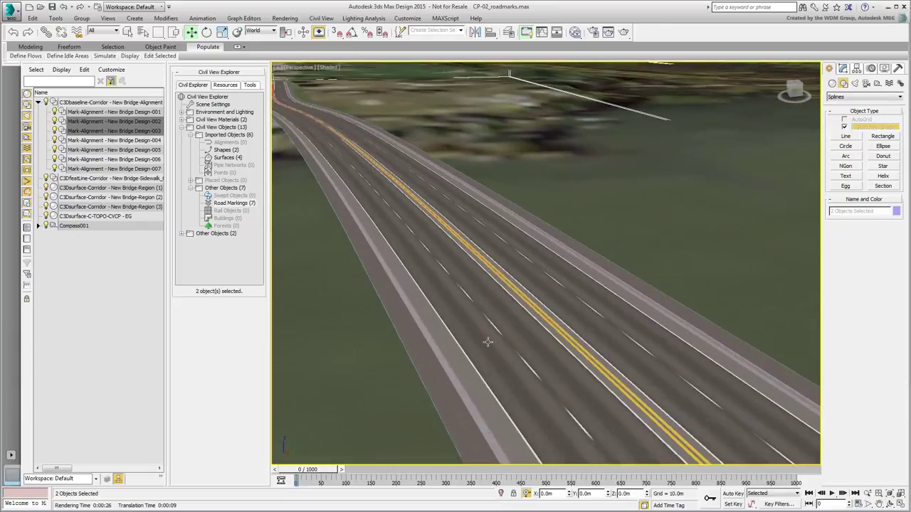
{"action": "middle_click_drag", "start_coordinate": [382, 223], "coordinate": [570, 358], "text": "alt"}
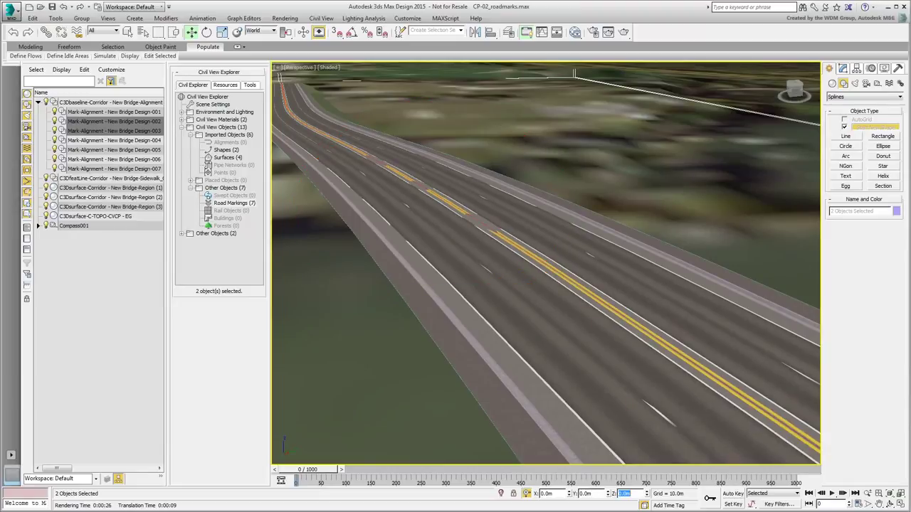
{"action": "key", "text": "Return"}
{"action": "left_click_drag", "start_coordinate": [107, 140], "coordinate": [107, 149]}
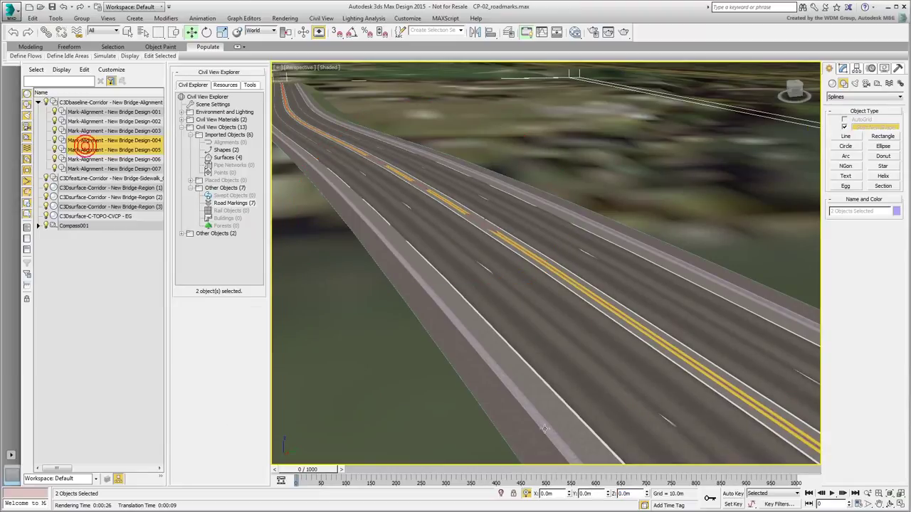
{"action": "key", "text": "Return"}
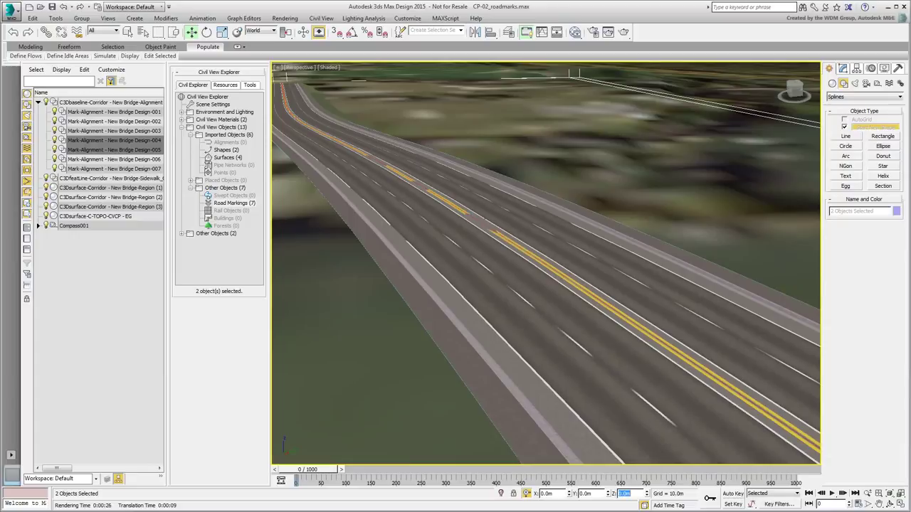
{"action": "left_click_drag", "start_coordinate": [103, 158], "coordinate": [101, 168]}
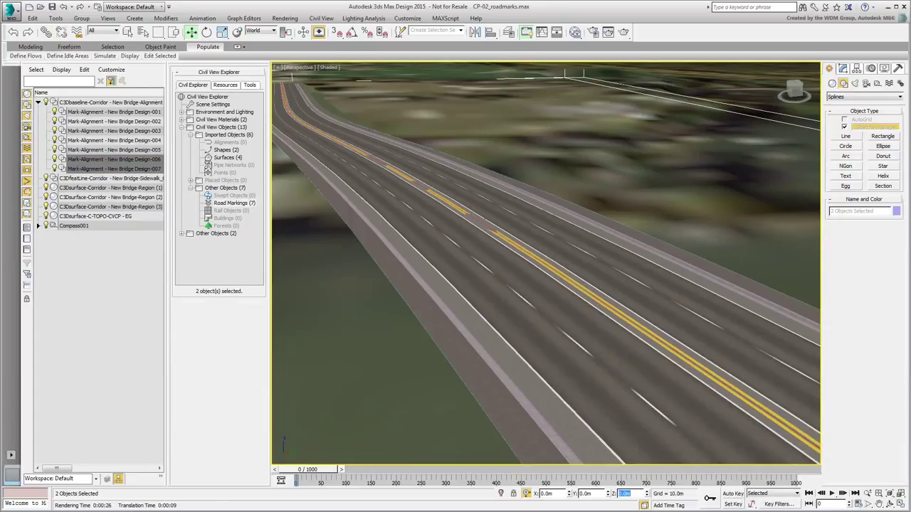
{"action": "left_click", "coordinate": [104, 111]}
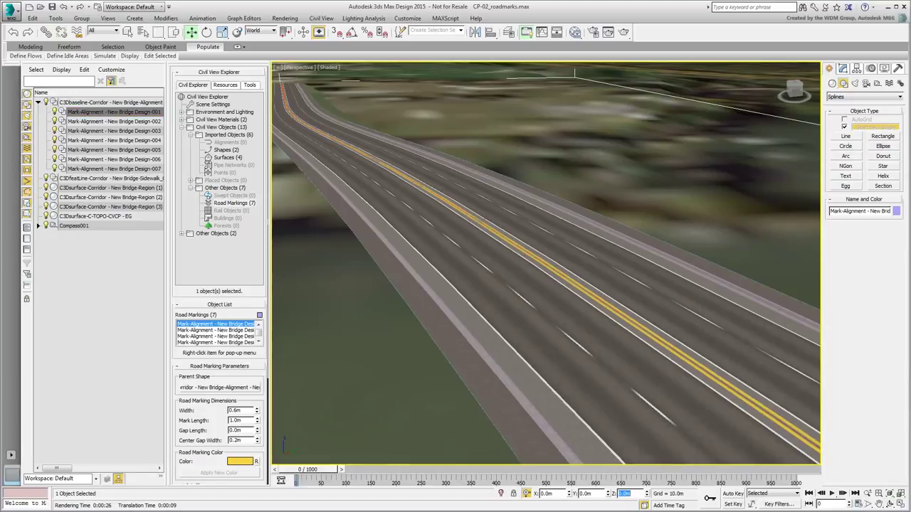
Frame a perspective view looking along the bridge deck and render it to check the adjusted road markings.
{"action": "scroll", "coordinate": [538, 287], "scroll_direction": "down", "scroll_amount": 4}
{"action": "middle_click_drag", "start_coordinate": [537, 287], "coordinate": [400, 257]}
{"action": "scroll", "coordinate": [491, 302], "scroll_direction": "up", "scroll_amount": 4}
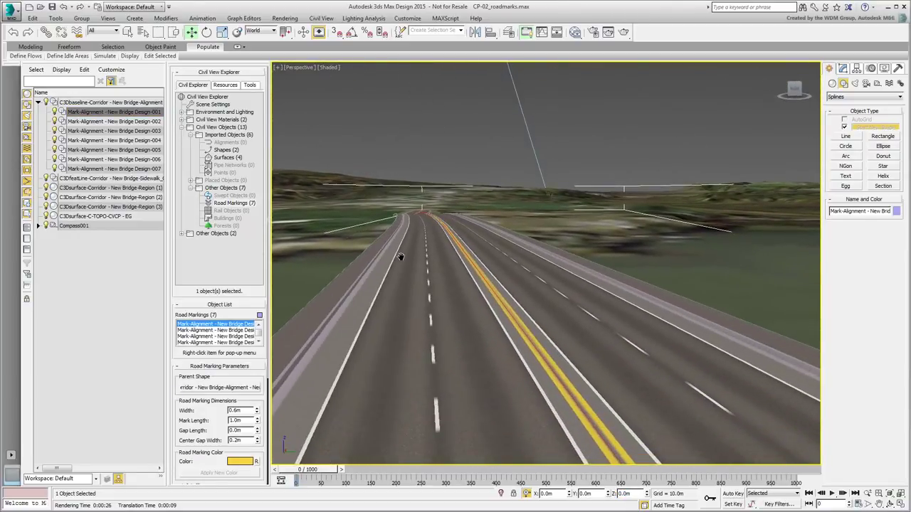
{"action": "left_click", "coordinate": [623, 32]}
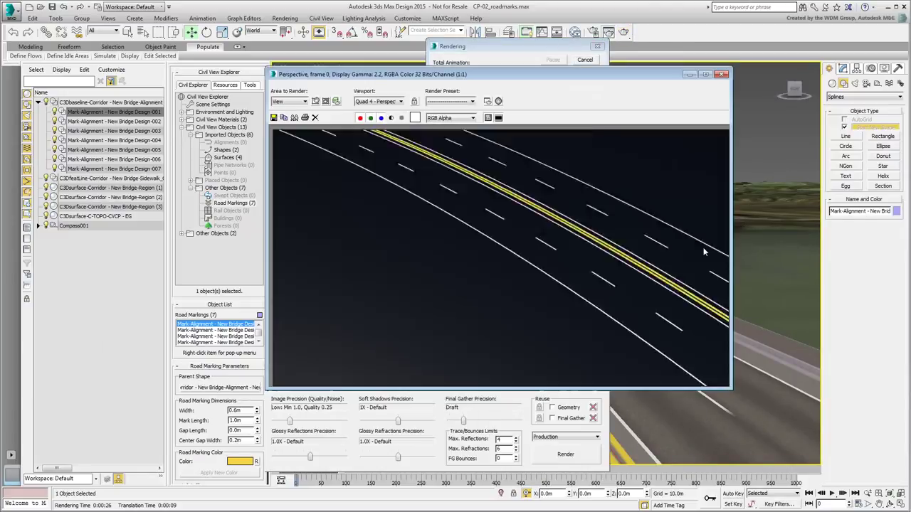